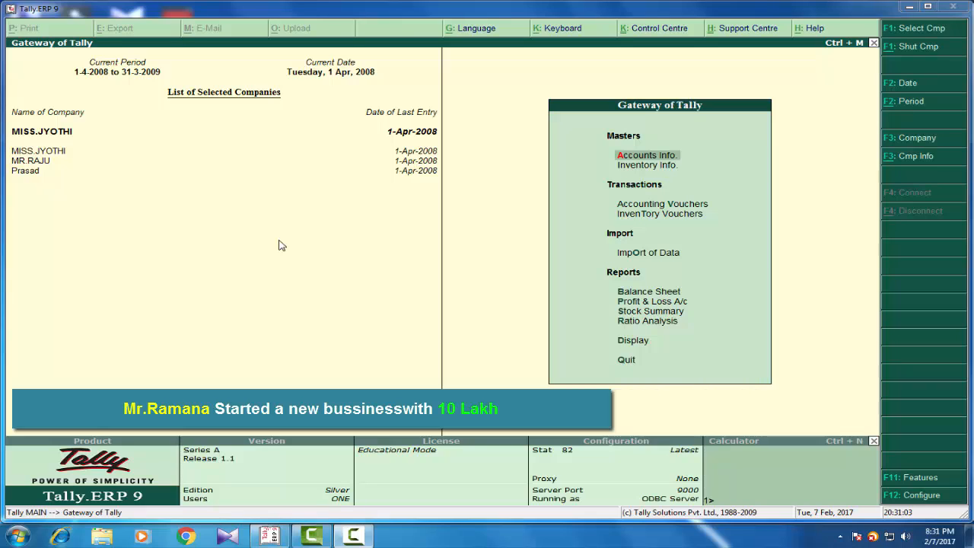
# - Start creating a new company, entering the owner's name as the company name and keeping the same mailing name
pyautogui.hotkey('alt', 'F3')
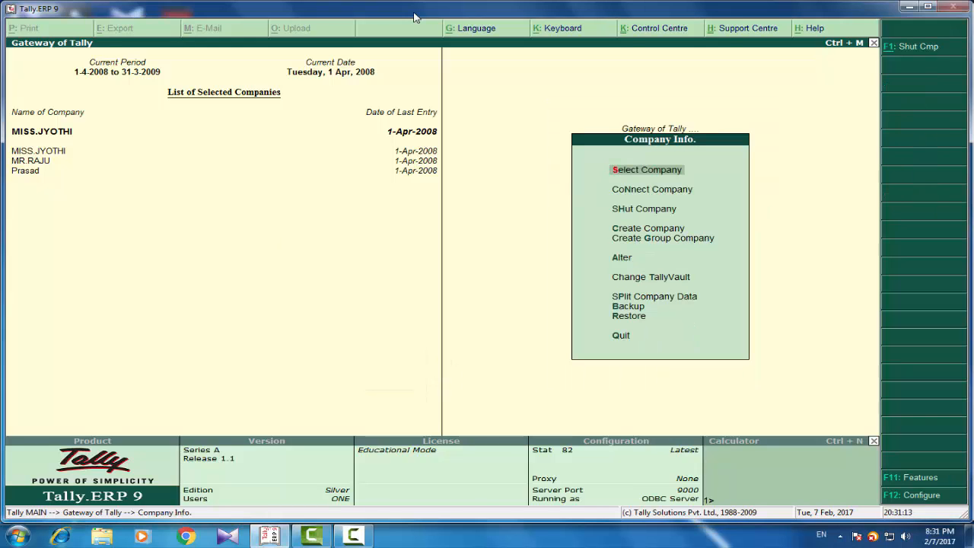
pyautogui.press('Down')
pyautogui.press('Down')
pyautogui.press('Down')
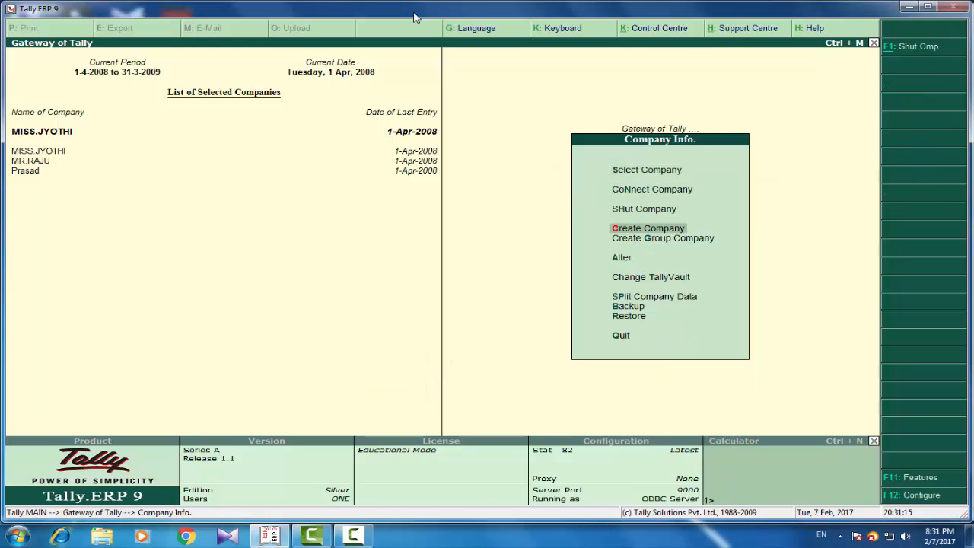
pyautogui.press('Return')
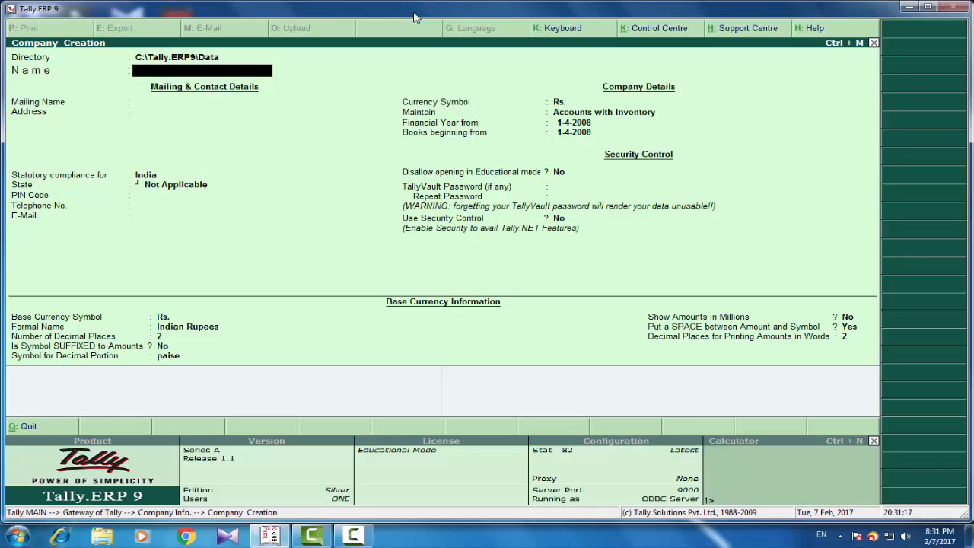
pyautogui.write('MR.RAMANA')
pyautogui.press('Return')
pyautogui.press('Return')
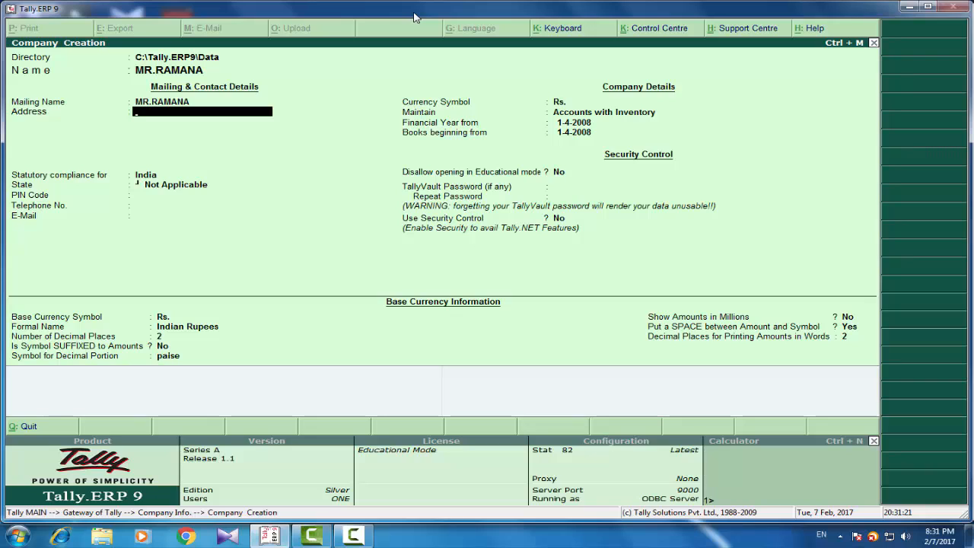
# - Fill in the company's address, set its state to Andhra Pradesh, and save the new company
pyautogui.write('TENALI')
pyautogui.press('Return')
pyautogui.press('Return')
pyautogui.press('Return')
pyautogui.press('Down')
pyautogui.press('Down')
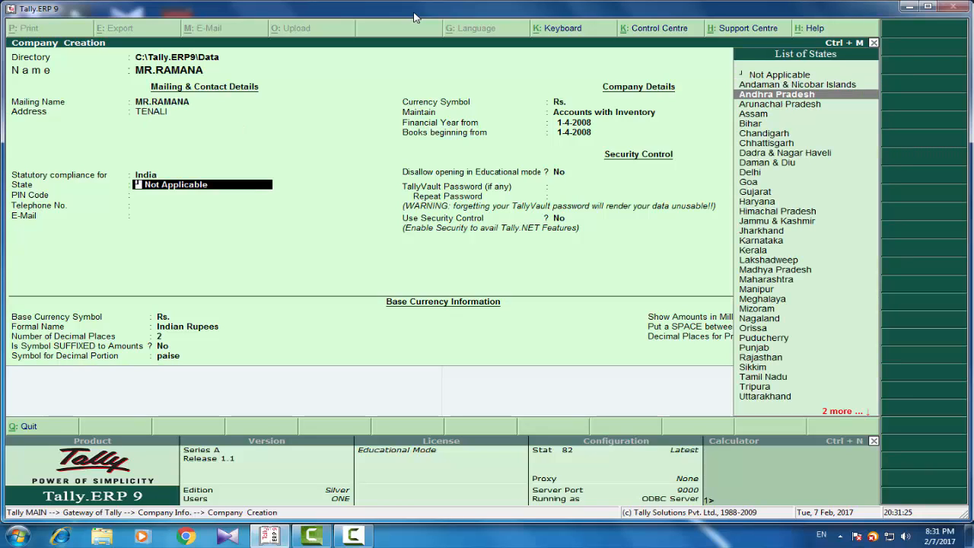
pyautogui.press('Return')
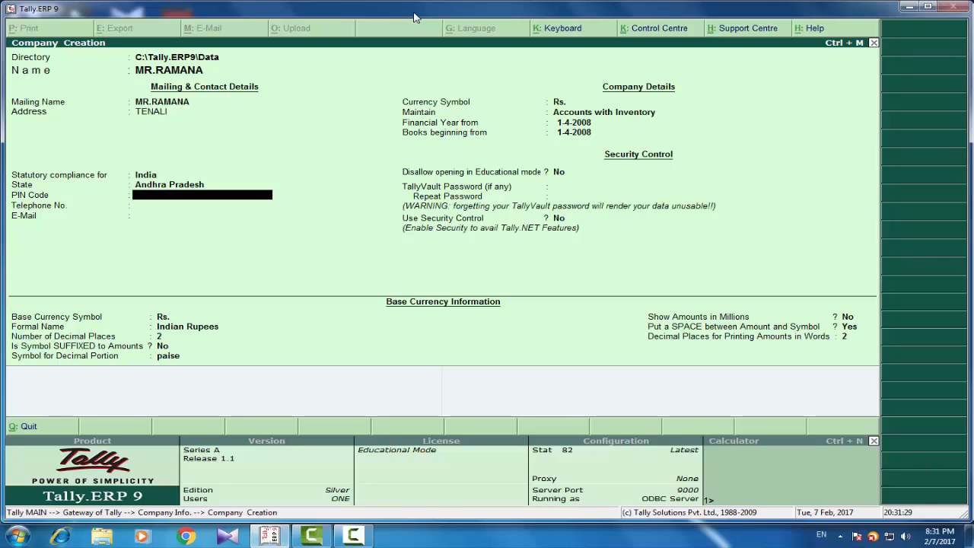
pyautogui.hotkey('ctrl', 'a')
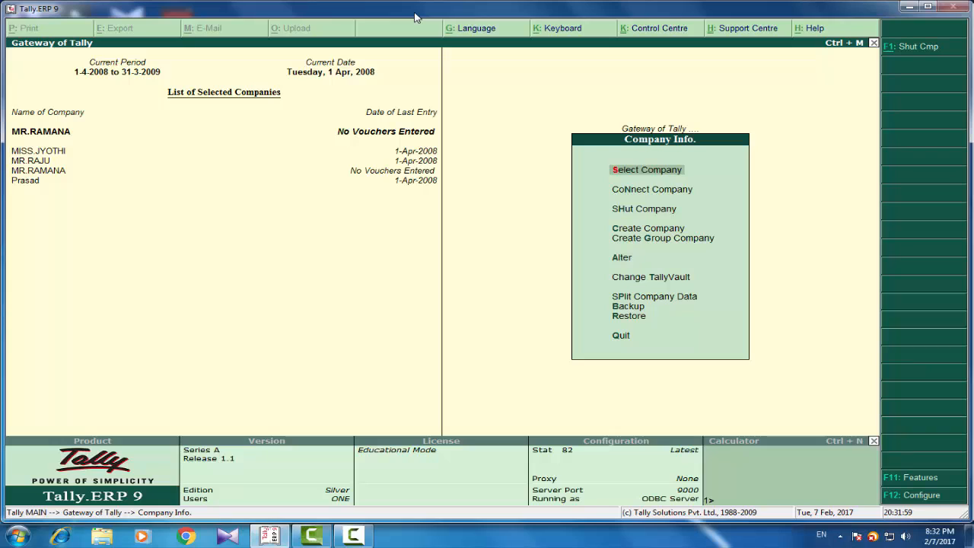
# - Set Maintain Multiple Godowns to Yes in the new company's inventory features
pyautogui.press('F11')
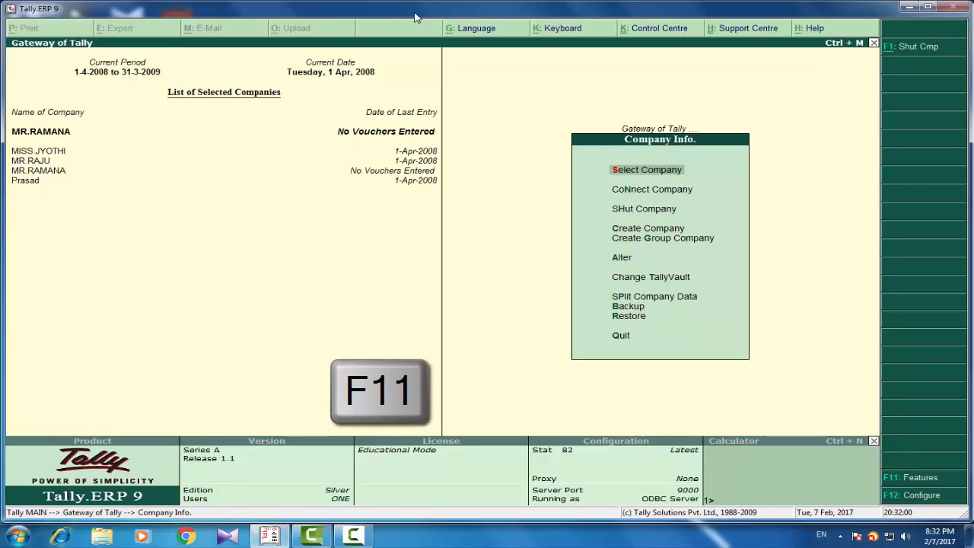
pyautogui.click(916, 477)
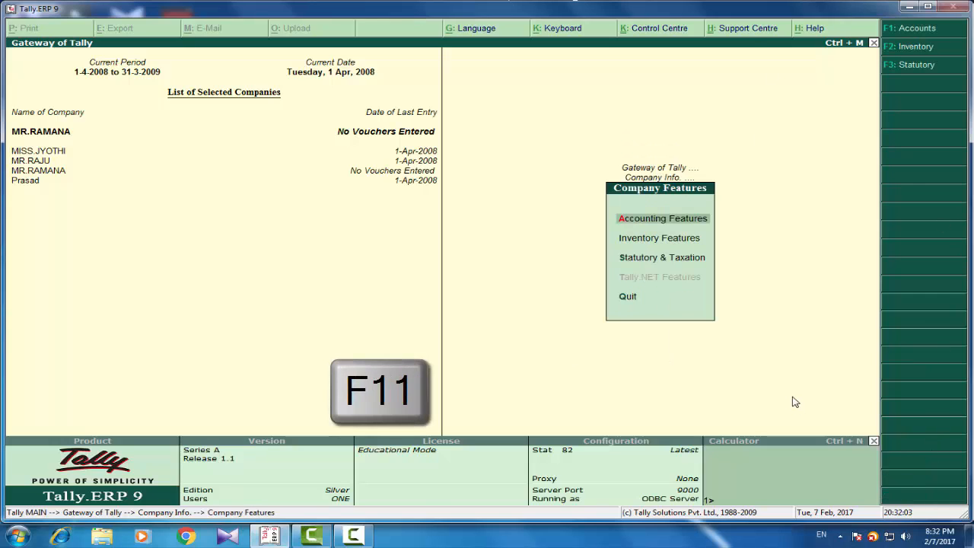
pyautogui.press('F2')
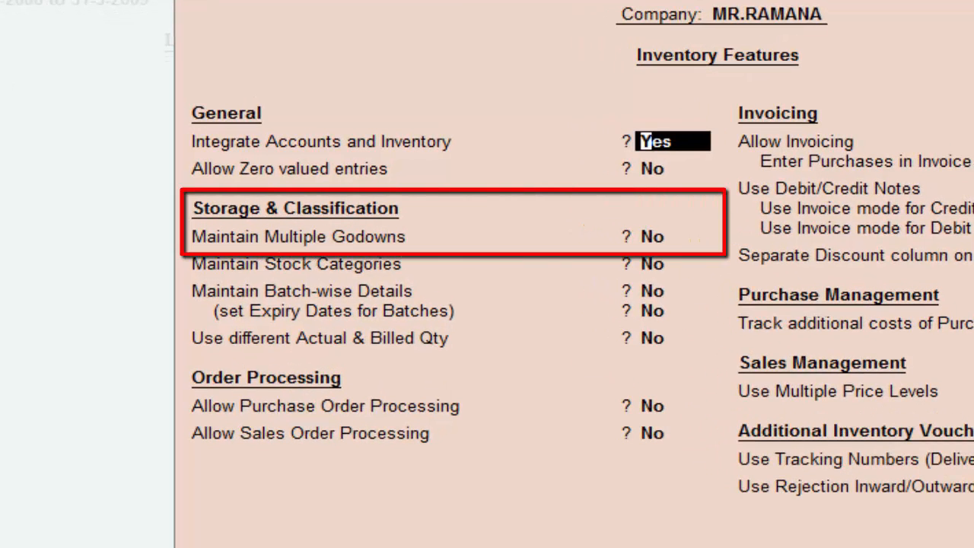
pyautogui.press('Return')
pyautogui.press('Return')
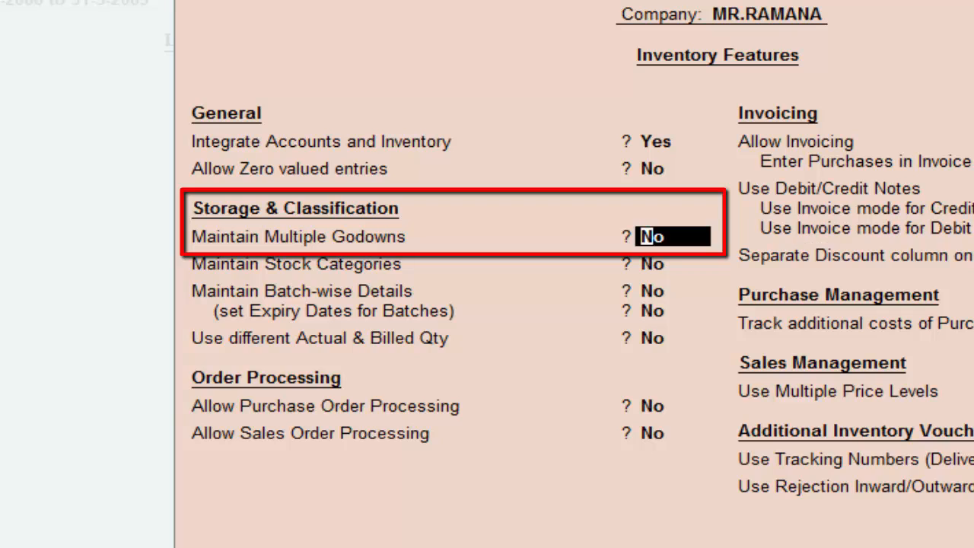
pyautogui.write('y')
pyautogui.press('Return')
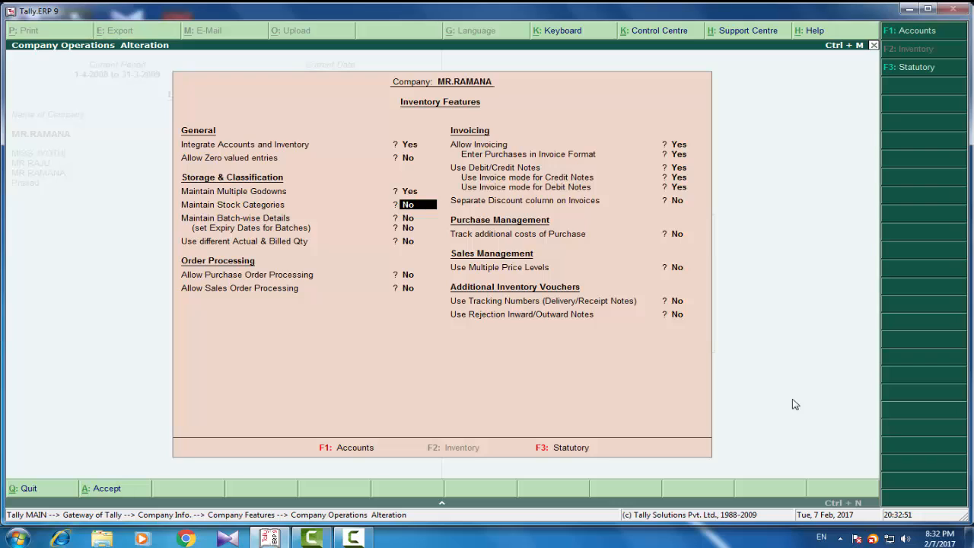
# - Accept the remaining inventory feature options at their defaults and save the inventory features
pyautogui.press('Return')
pyautogui.press('Return')
pyautogui.press('Return')
pyautogui.press('Return')
pyautogui.press('Return')
pyautogui.press('Return')
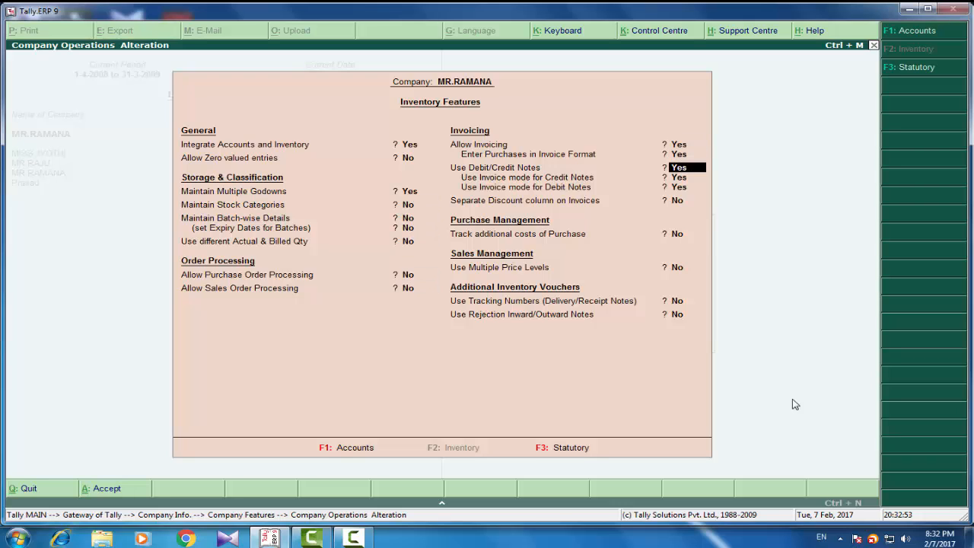
pyautogui.press('Return')
pyautogui.press('Return')
pyautogui.press('Return')
pyautogui.press('Return')
pyautogui.press('Return')
pyautogui.hotkey('ctrl', 'a')
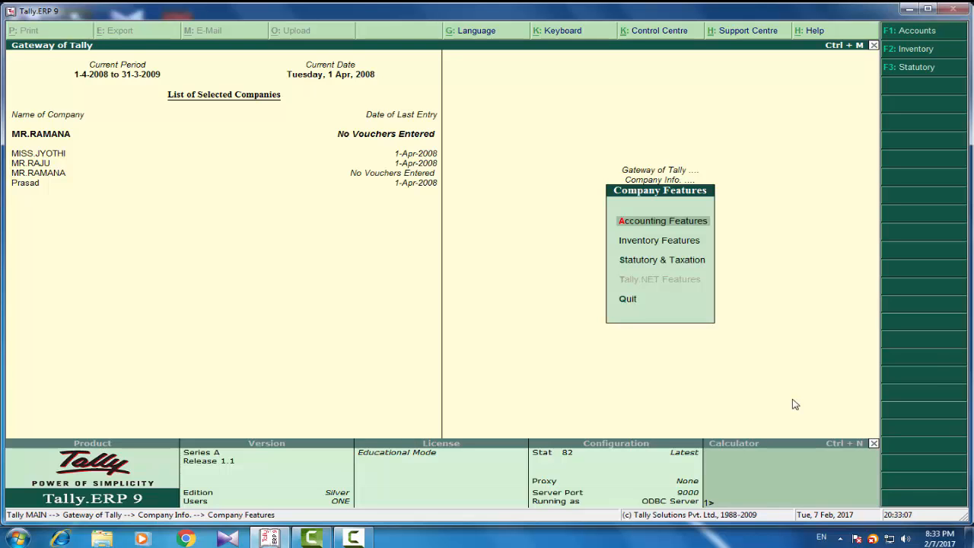
# - Open multiple godown creation from the inventory masters and set Under Godown to All Items
pyautogui.press('Escape')
pyautogui.press('Escape')
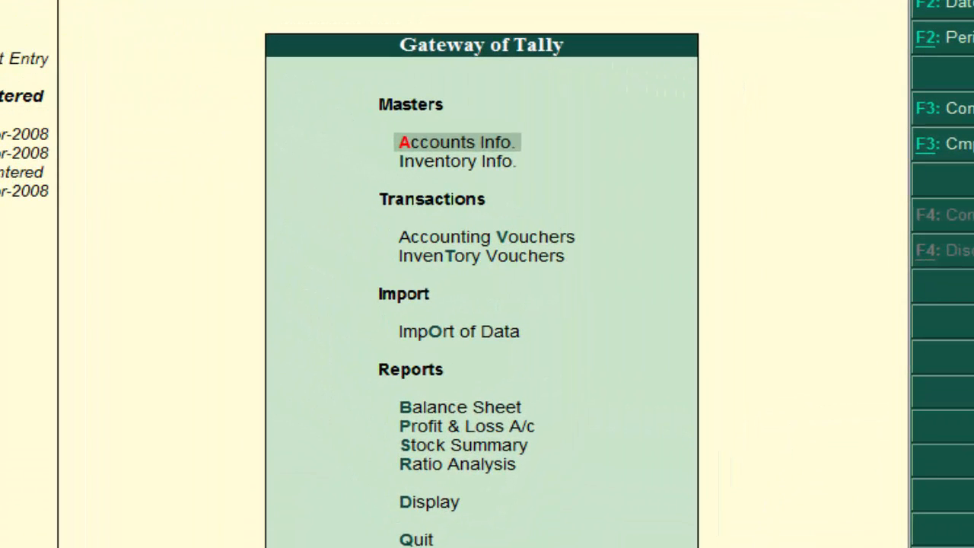
pyautogui.press('Down')
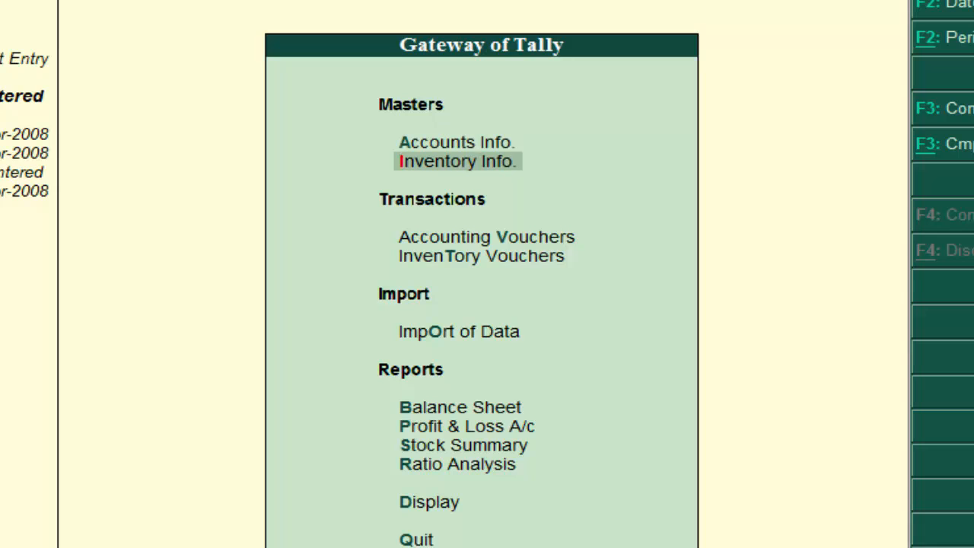
pyautogui.press('Return')
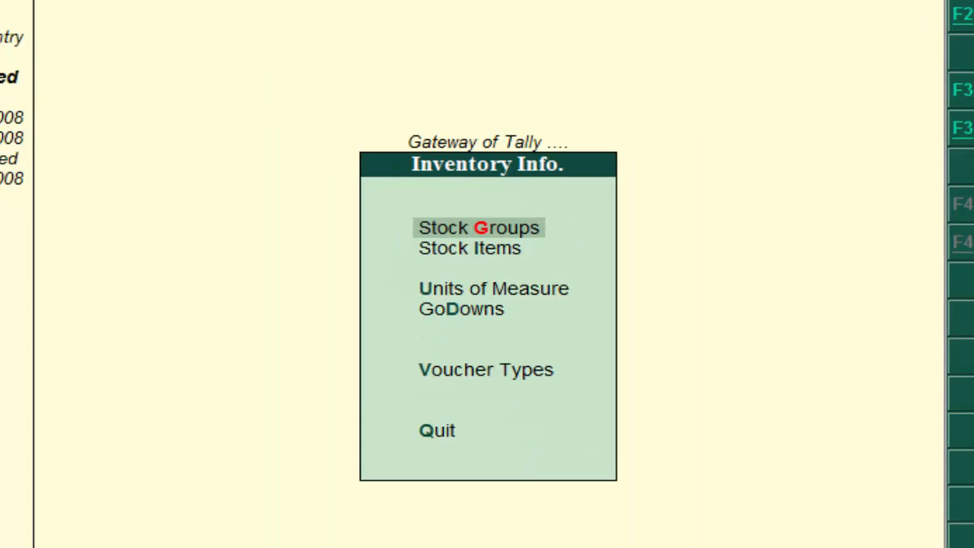
pyautogui.press('Down')
pyautogui.press('Down')
pyautogui.press('Down')
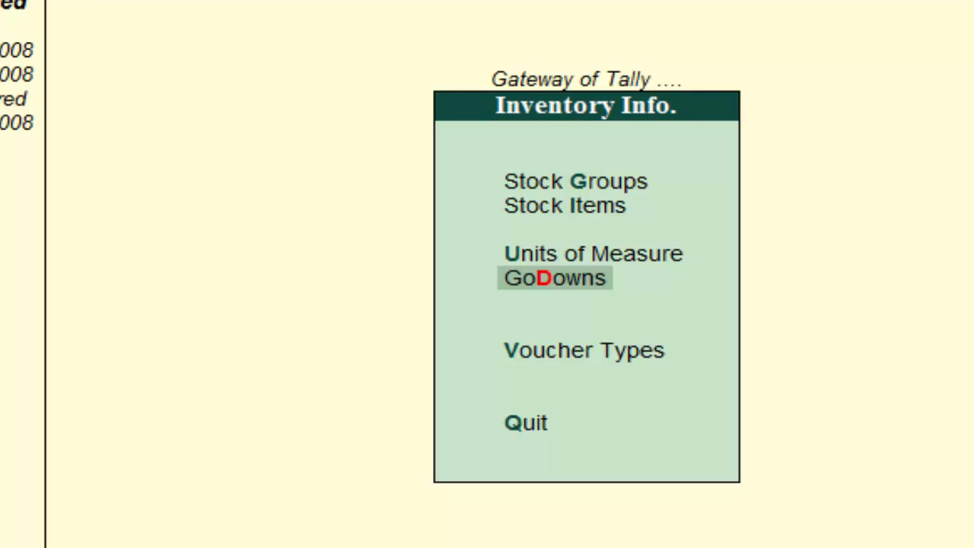
pyautogui.press('Return')
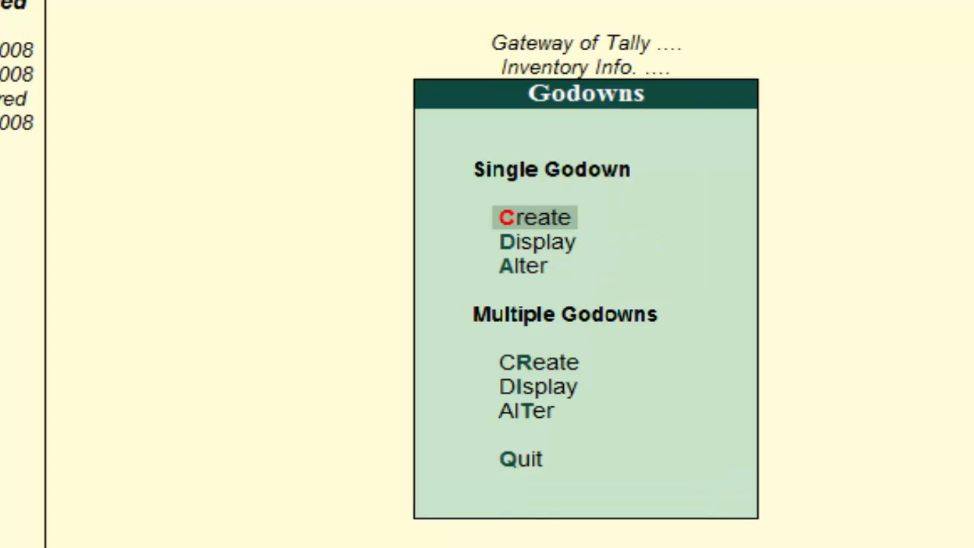
pyautogui.press('Down')
pyautogui.press('Down')
pyautogui.press('Down')
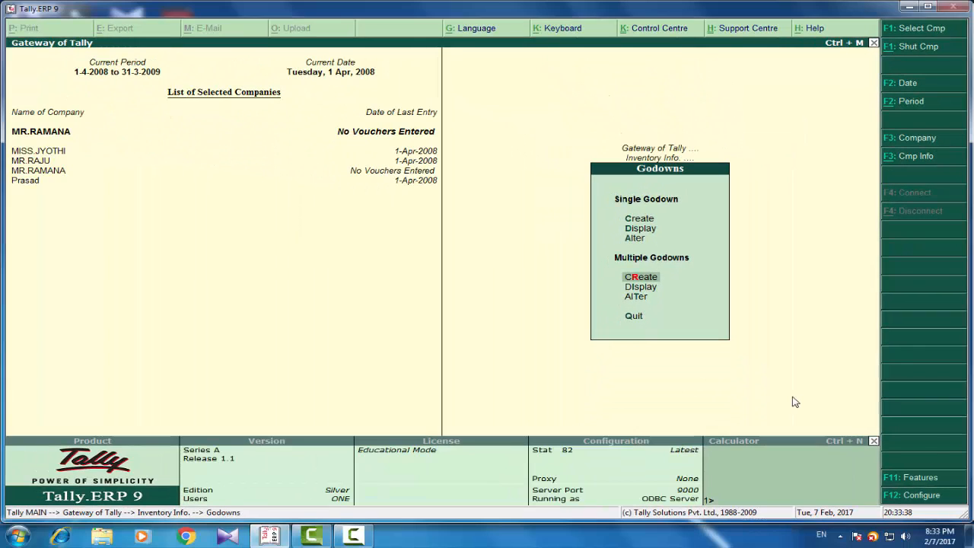
pyautogui.press('Return')
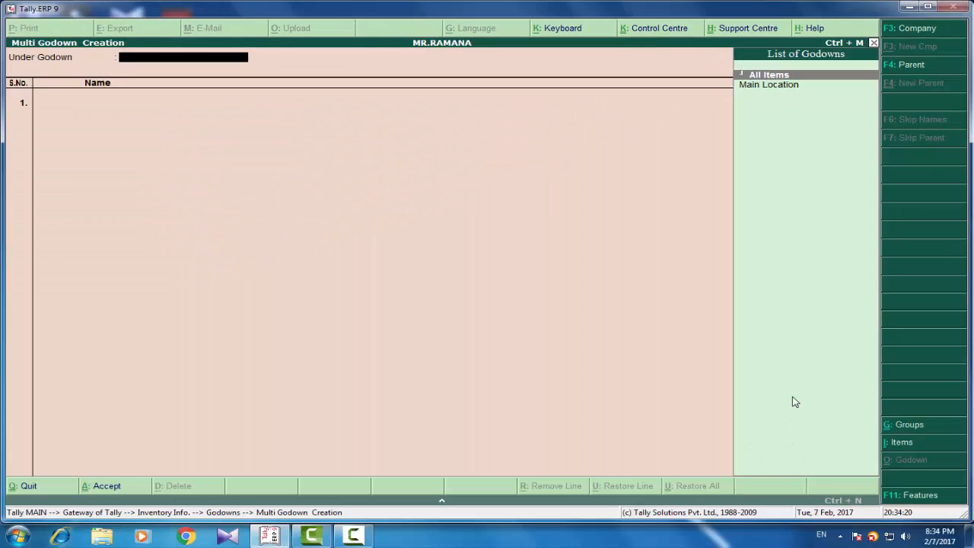
pyautogui.press('Return')
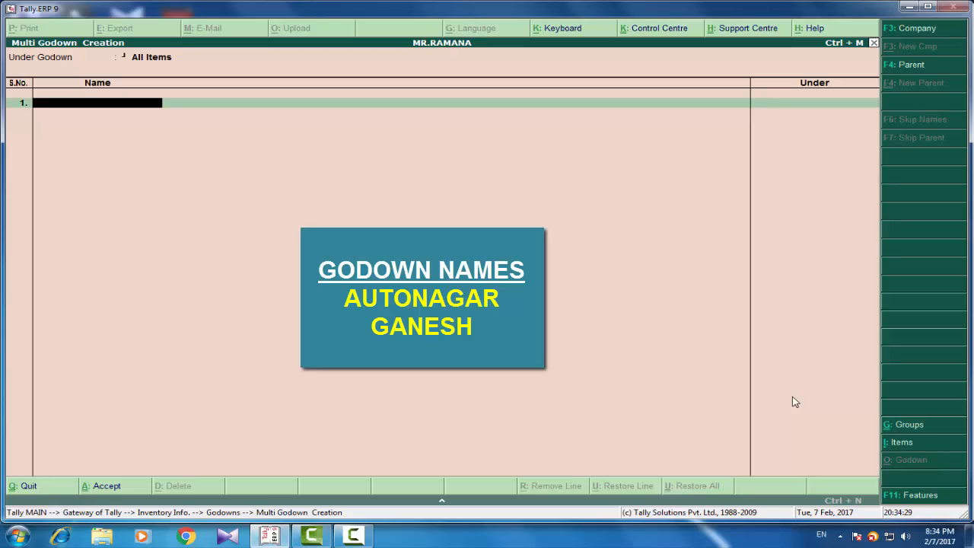
# - Create two godowns, AUTONAGAR and GANESH, both under Primary, and save them
pyautogui.write('AUTONAGA')
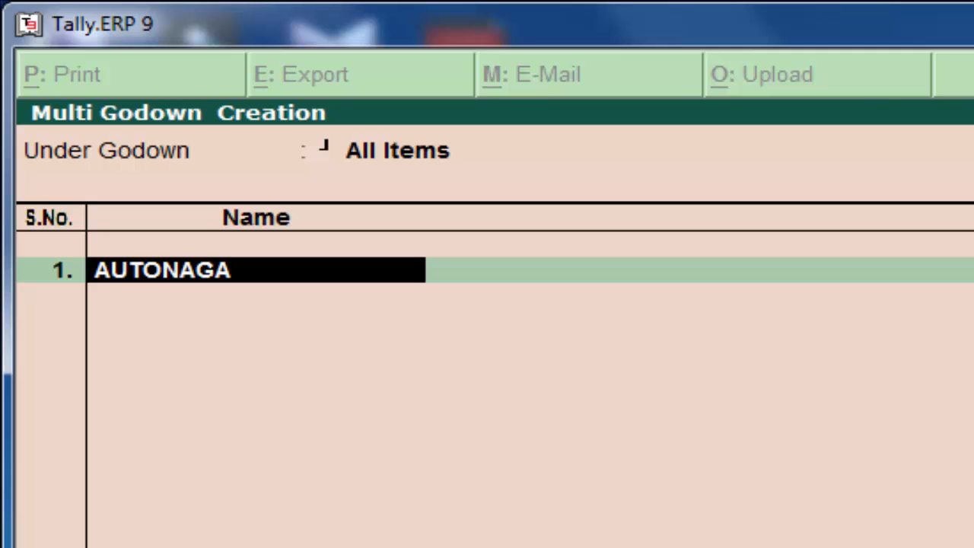
pyautogui.press('Return')
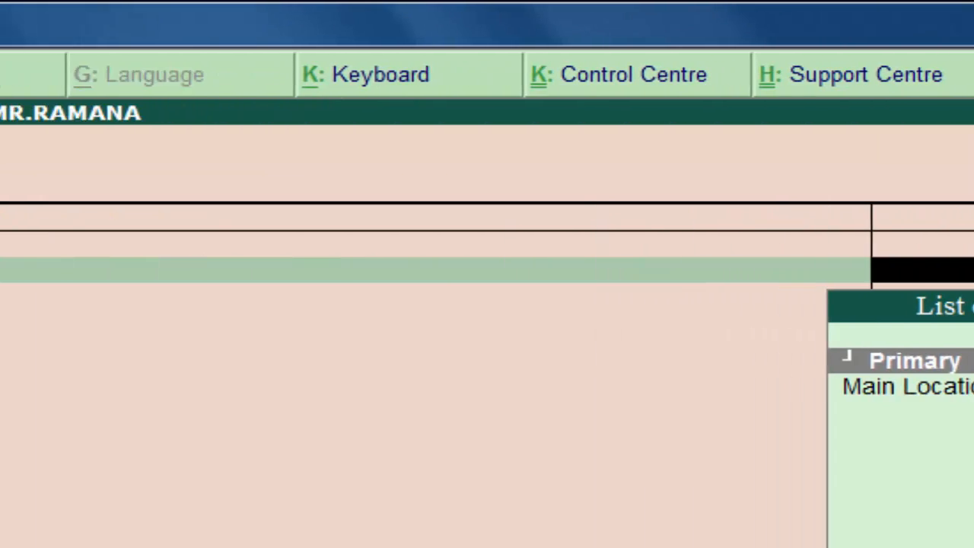
pyautogui.press('Return')
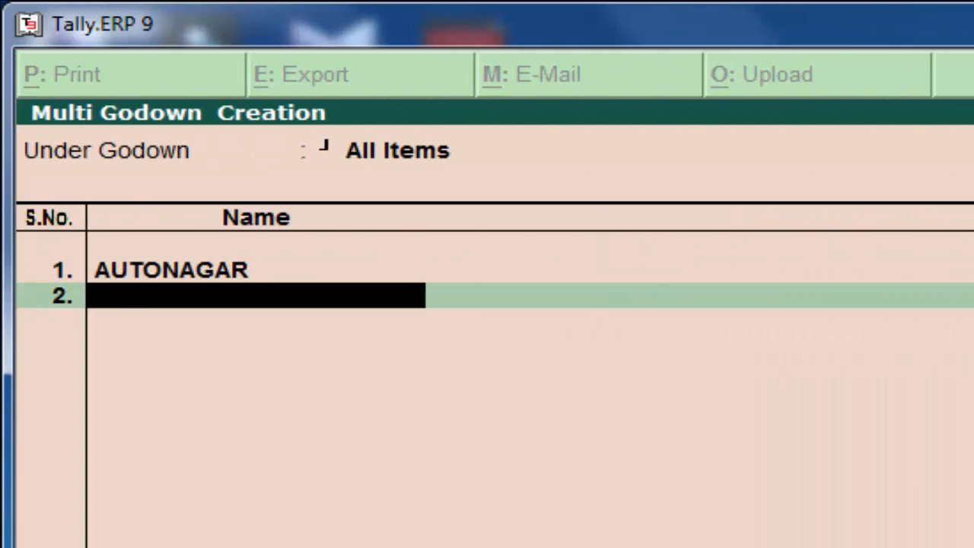
pyautogui.write('GANE')
pyautogui.press('Return')
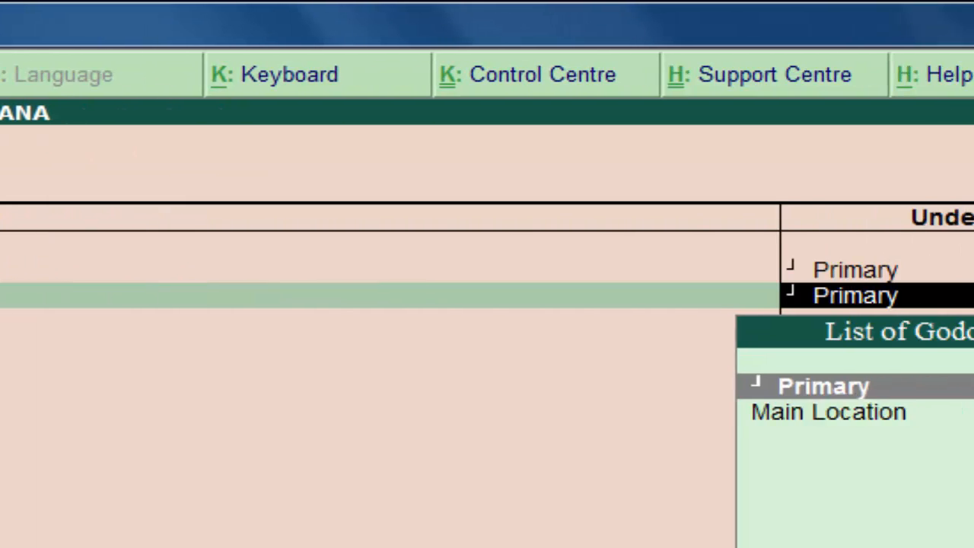
pyautogui.press('Return')
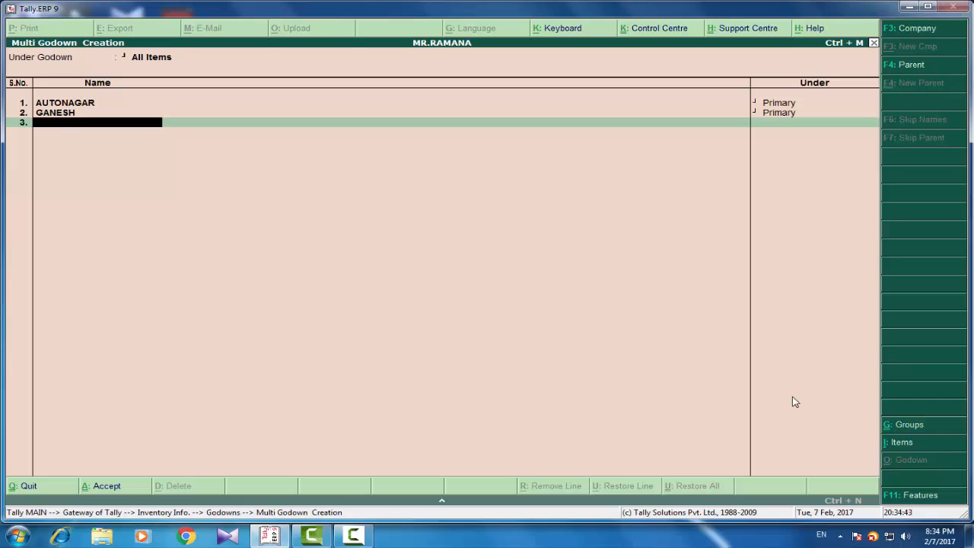
pyautogui.press('Return')
pyautogui.press('Return')
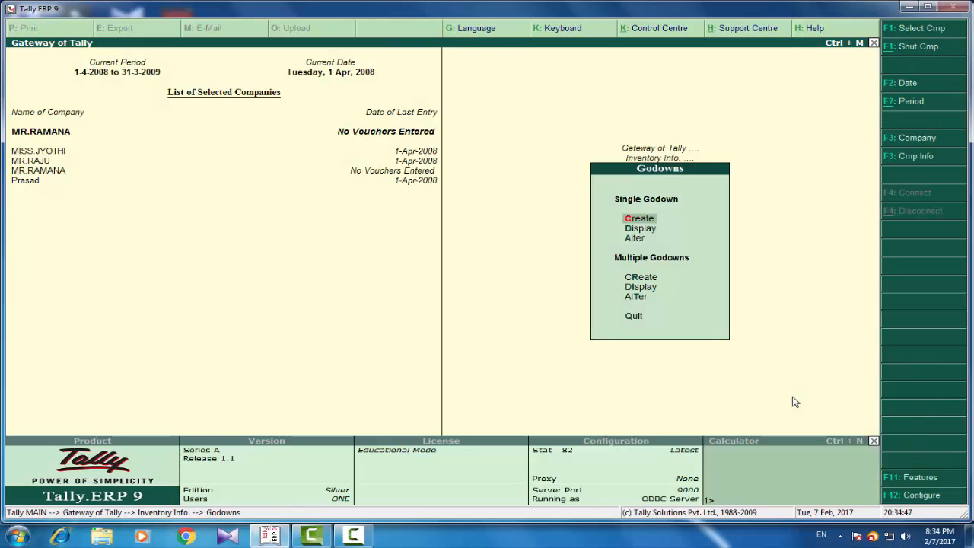
# - Create a simple unit of measure with the symbol SETS and 0 decimal places, leaving the formal name blank
pyautogui.press('Escape')
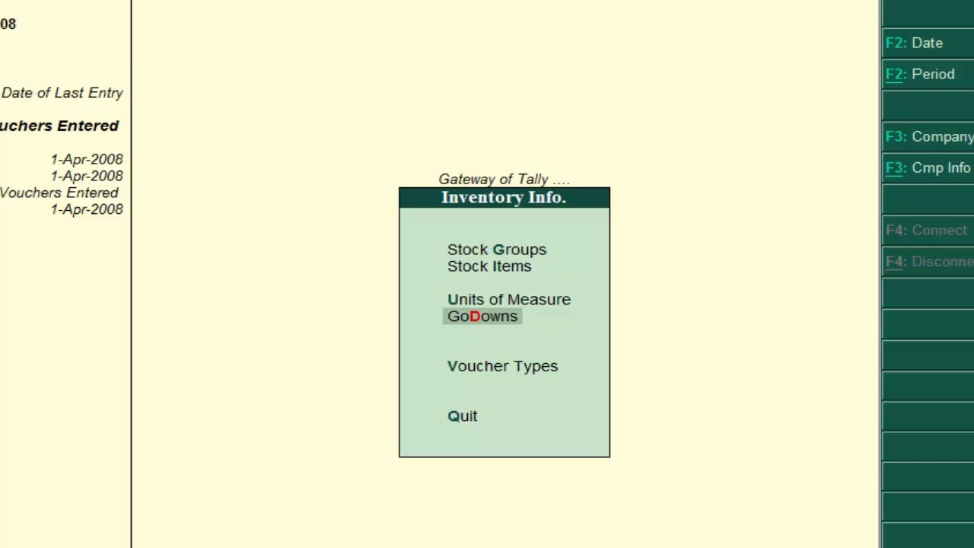
pyautogui.press('Up')
pyautogui.press('Return')
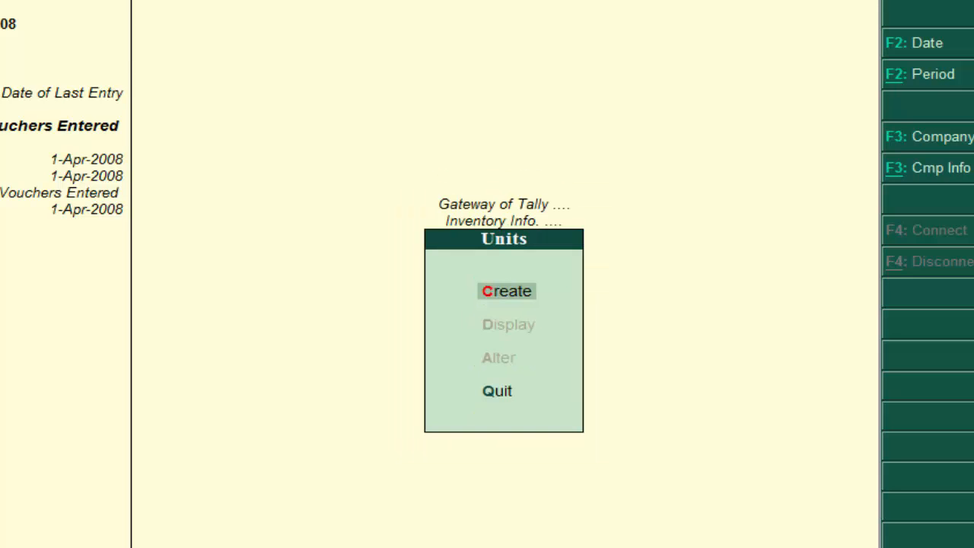
pyautogui.press('Return')
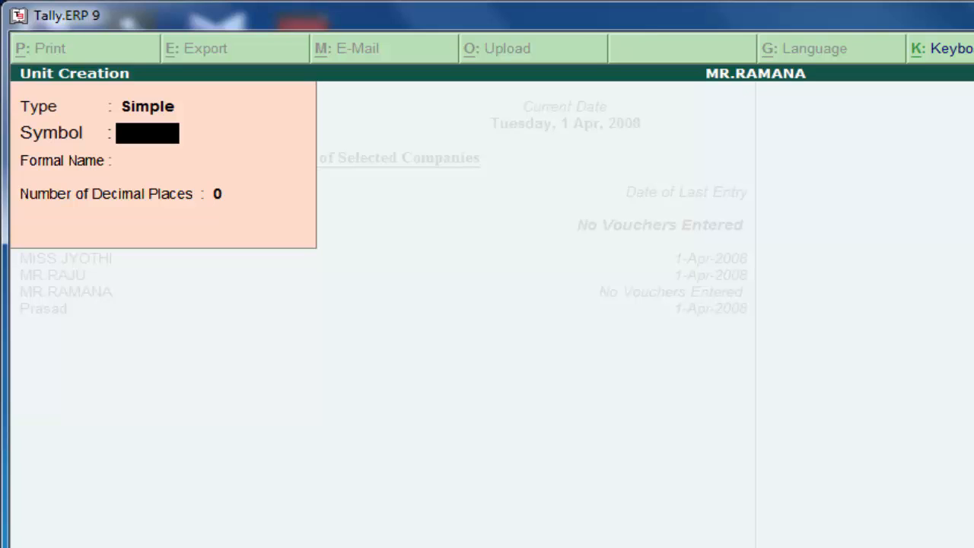
pyautogui.write('SETS')
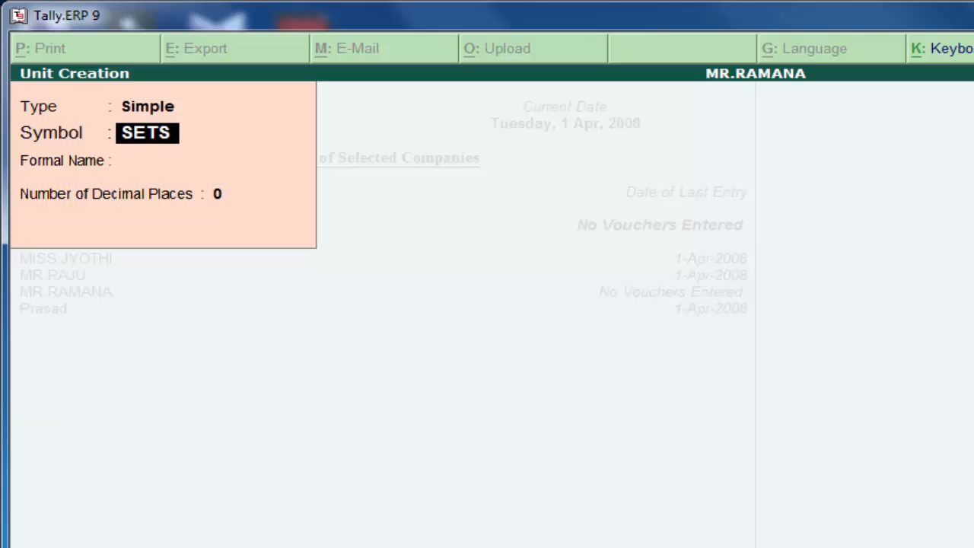
pyautogui.press('Return')
pyautogui.press('Return')
pyautogui.press('Return')
pyautogui.press('Return')
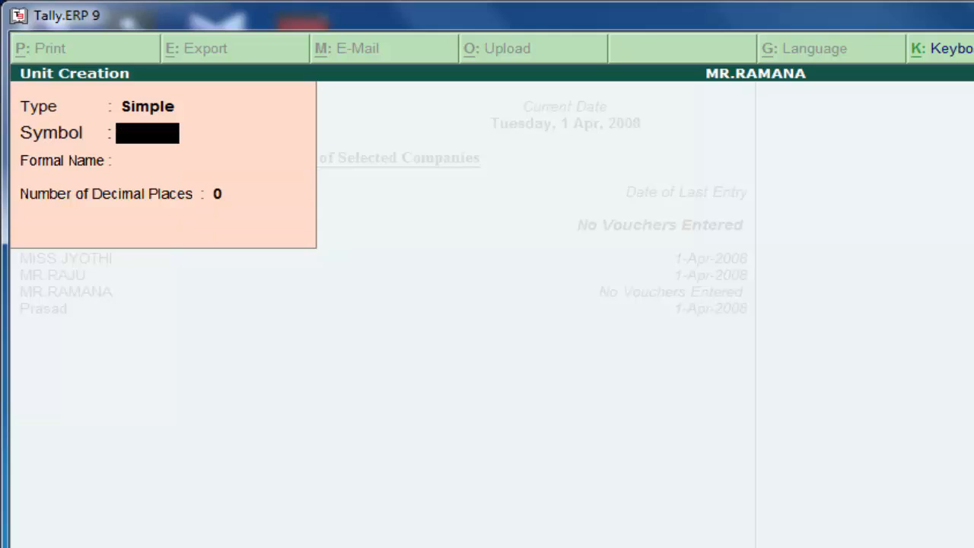
pyautogui.press('Escape')
pyautogui.press('Escape')
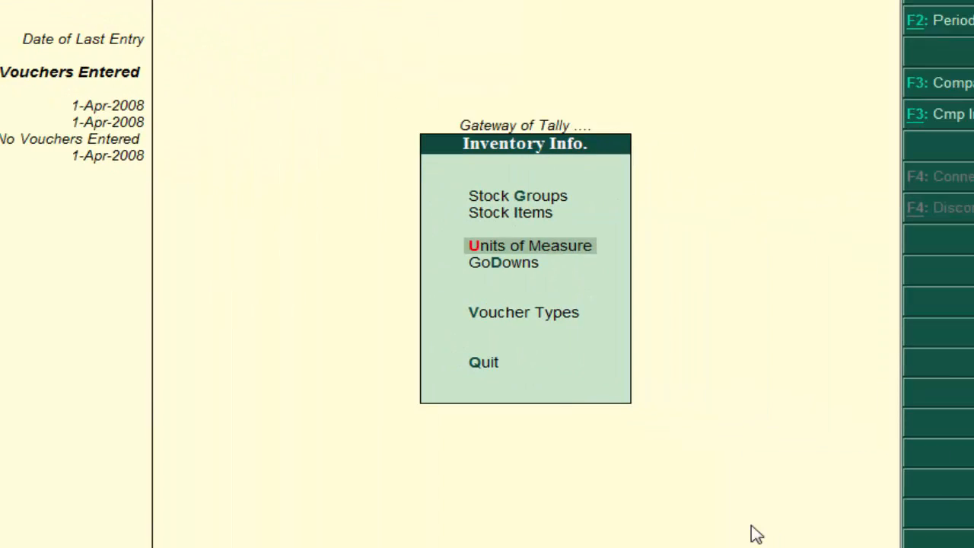
# - Open multiple stock item creation from the inventory masters and set Under Group to All Items
pyautogui.press('Up')
pyautogui.press('Return')
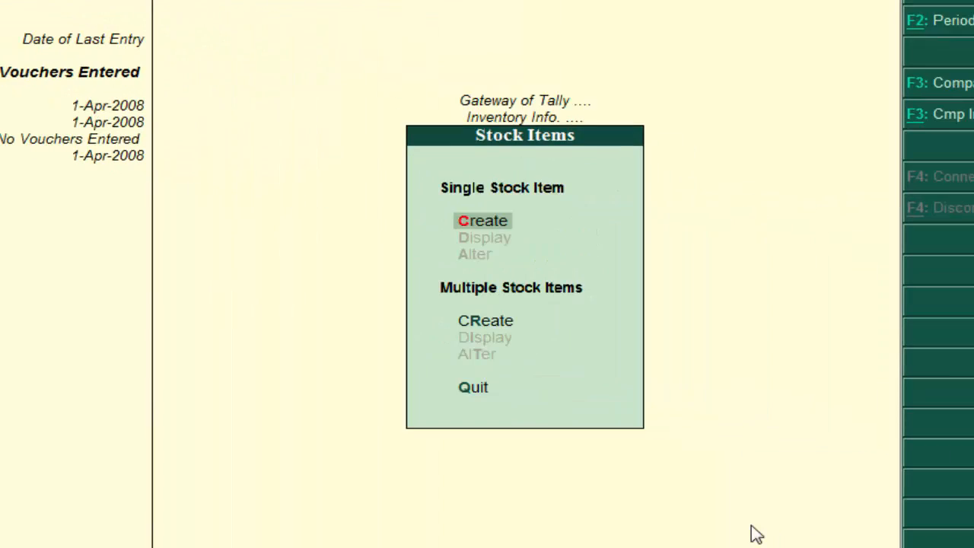
pyautogui.press('Down')
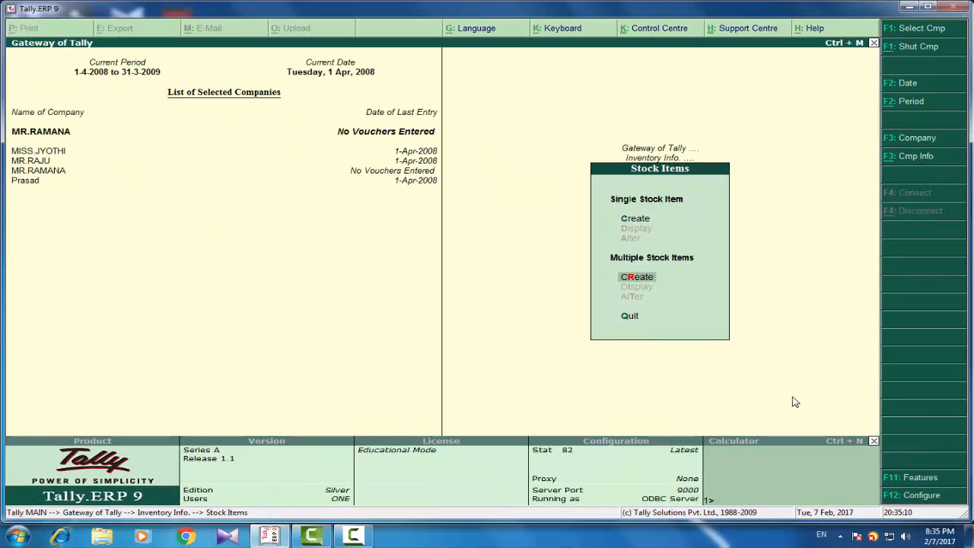
pyautogui.press('Return')
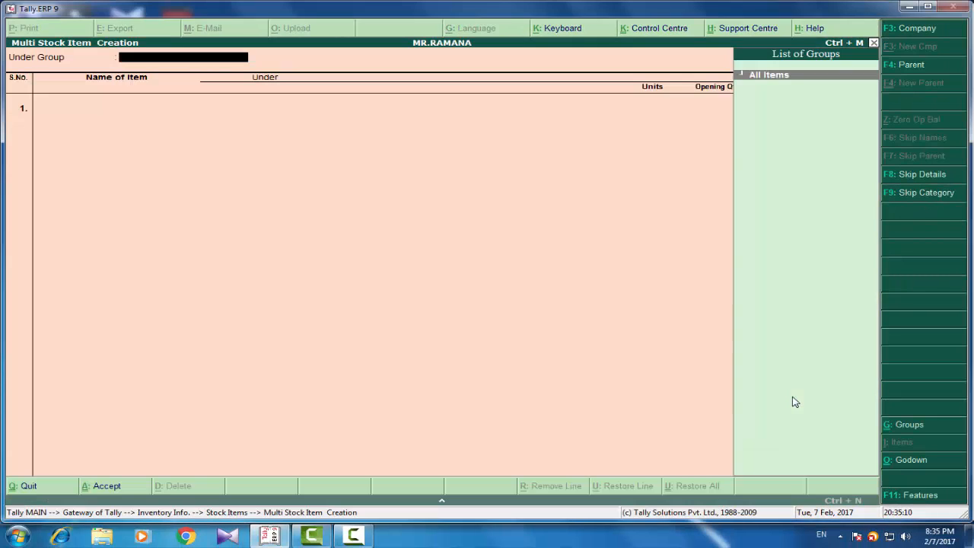
pyautogui.press('Return')
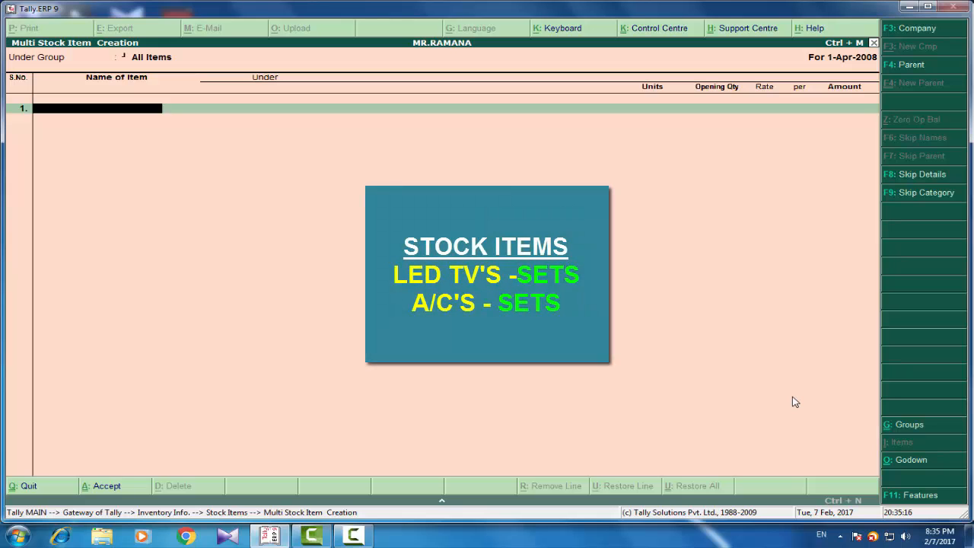
# - Enter the stock item LED TV'S under Primary with the unit SETS, leaving the opening quantity blank
pyautogui.write("LED TV'S")
pyautogui.press('Return')
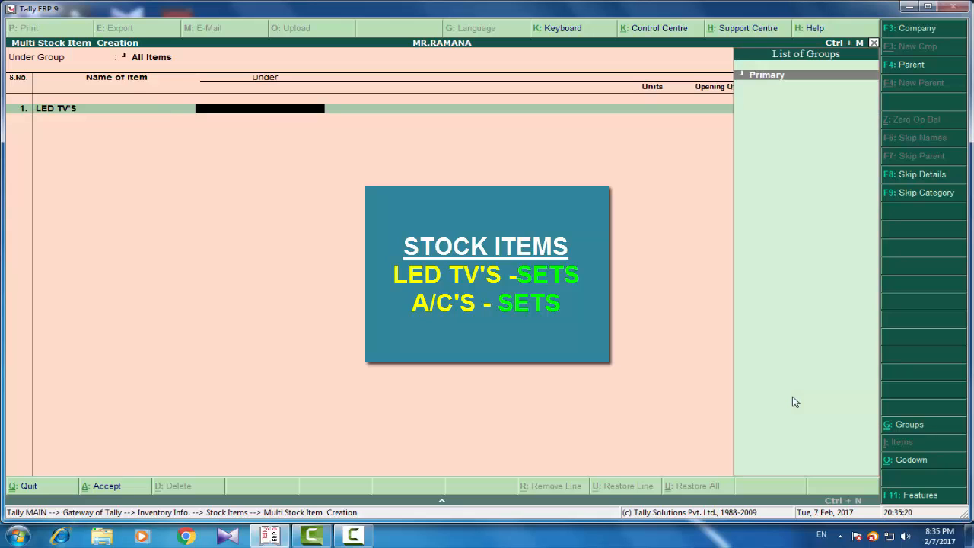
pyautogui.press('Return')
pyautogui.press('Down')
pyautogui.press('Return')
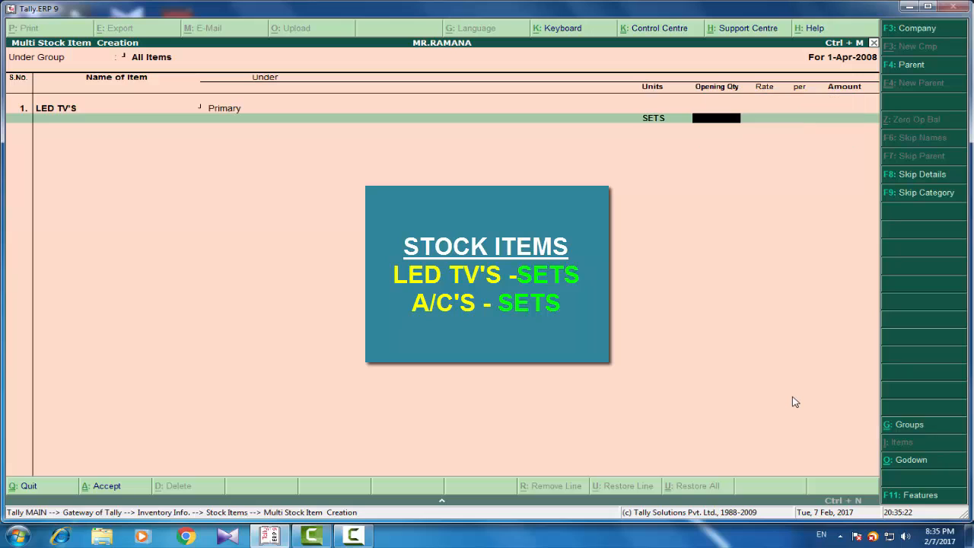
pyautogui.press('Return')
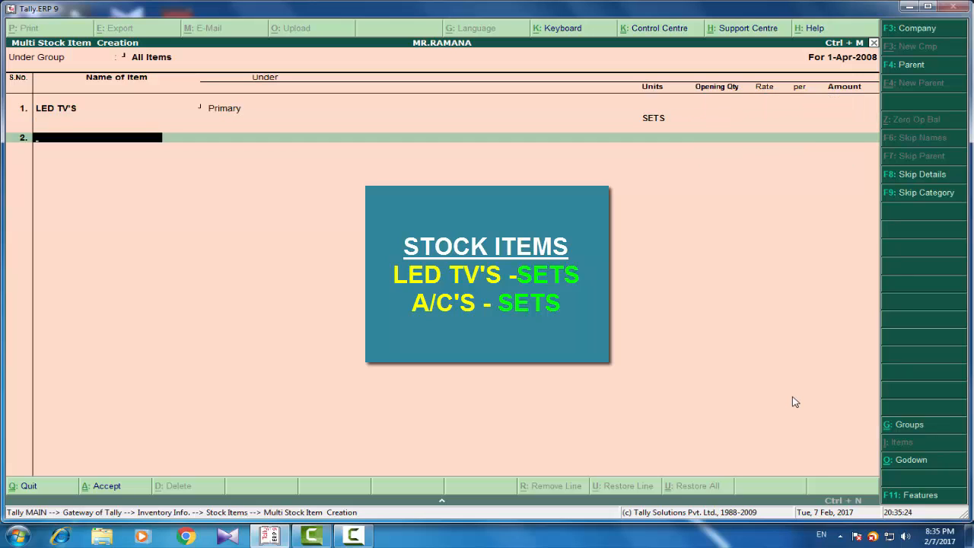
# - Enter the stock item A/C'S under Primary with the unit SETS and no opening quantity, and save the stock items
pyautogui.write("A/C'S")
pyautogui.press('Return')
pyautogui.press('Return')
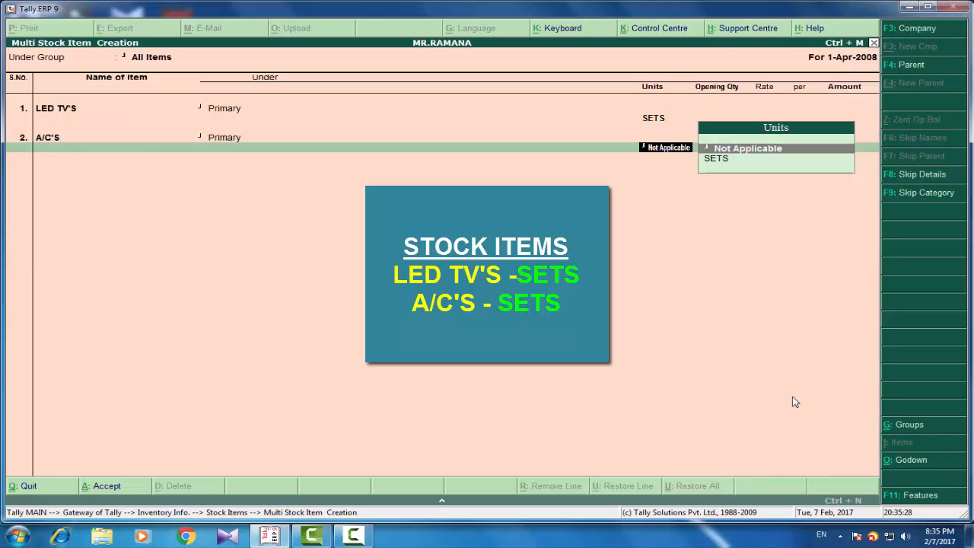
pyautogui.press('Down')
pyautogui.press('Return')
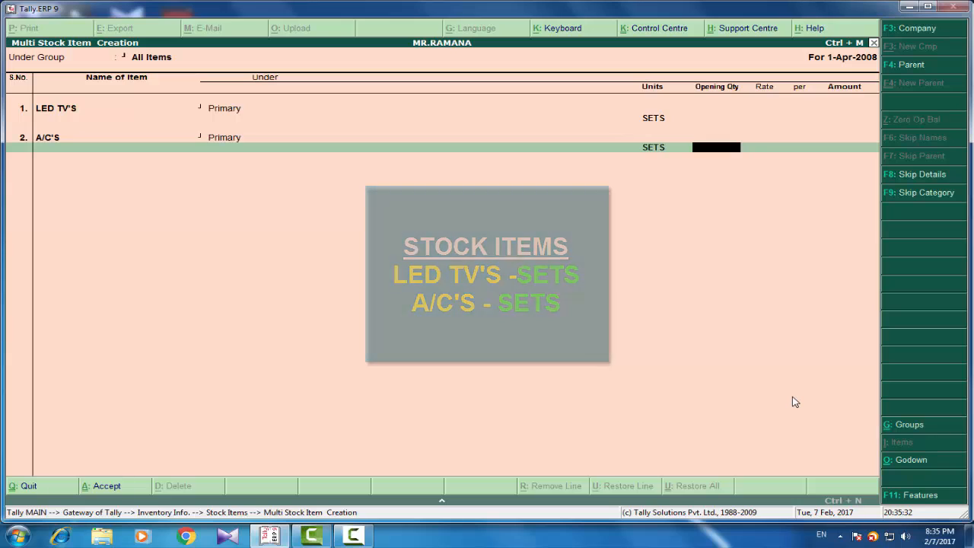
pyautogui.press('Return')
pyautogui.press('Return')
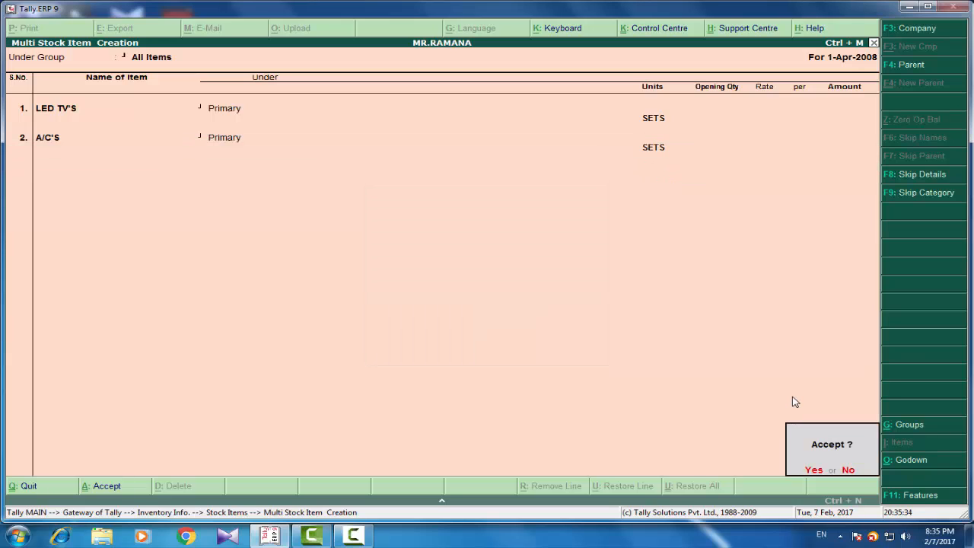
pyautogui.press('Return')
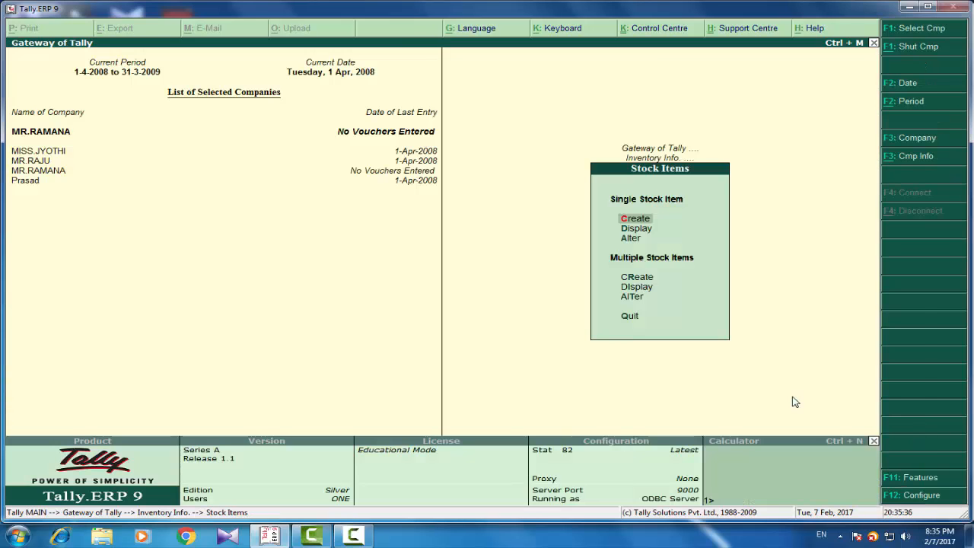
pyautogui.press('Escape')
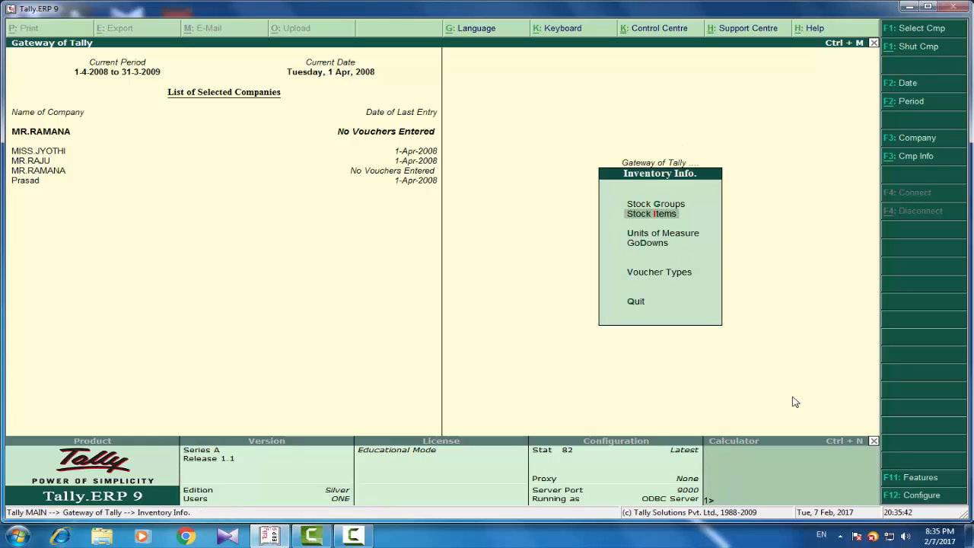
pyautogui.press('Escape')
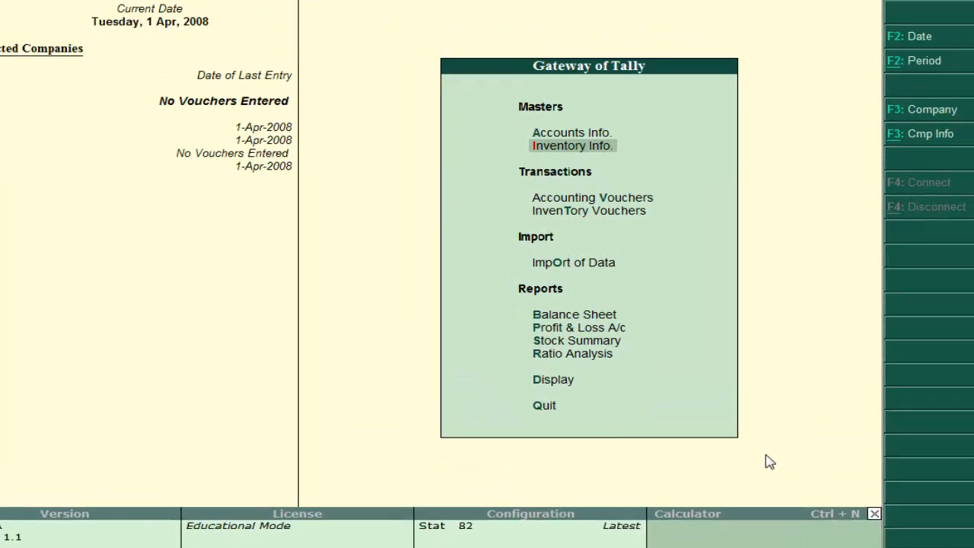
# - Open multiple ledger creation from the accounts masters and set Under Group to All Items
pyautogui.press('Up')
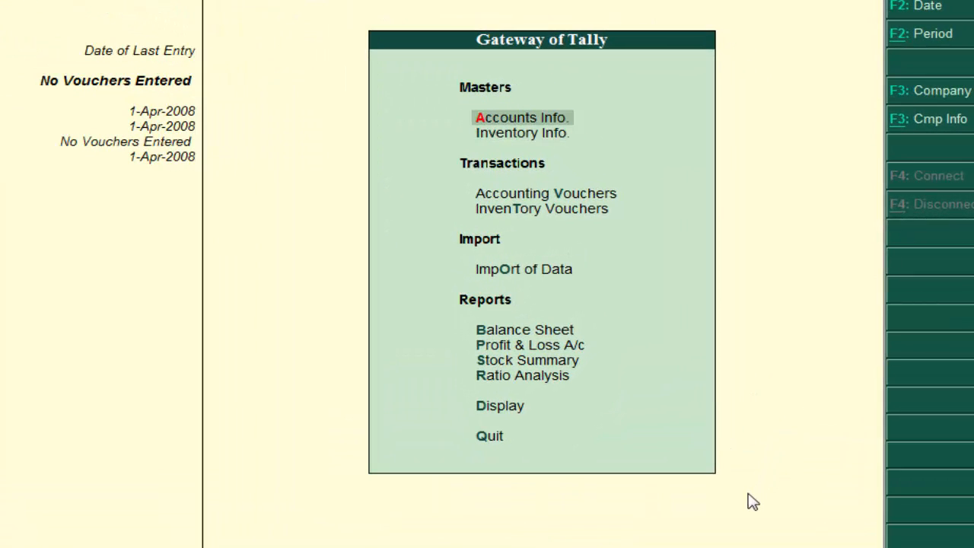
pyautogui.press('Return')
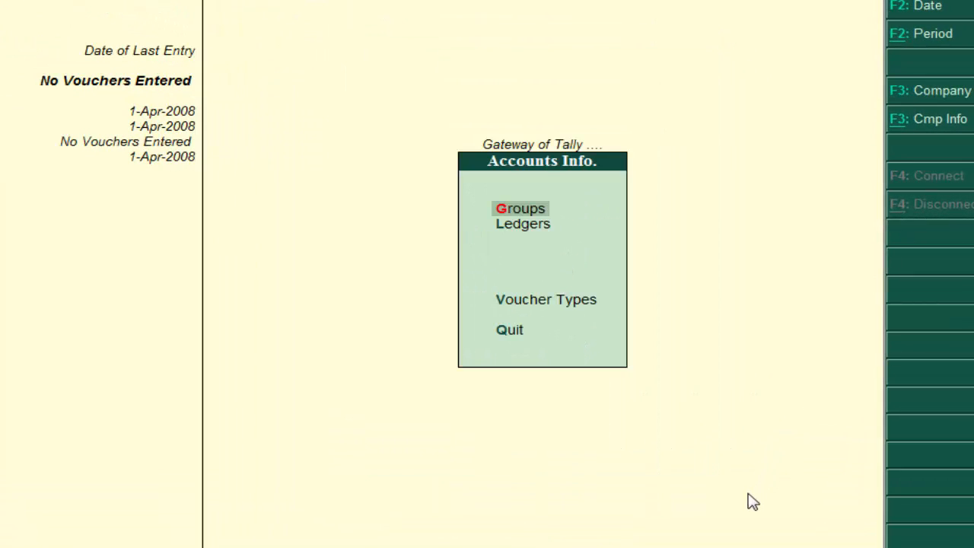
pyautogui.press('Down')
pyautogui.press('Return')
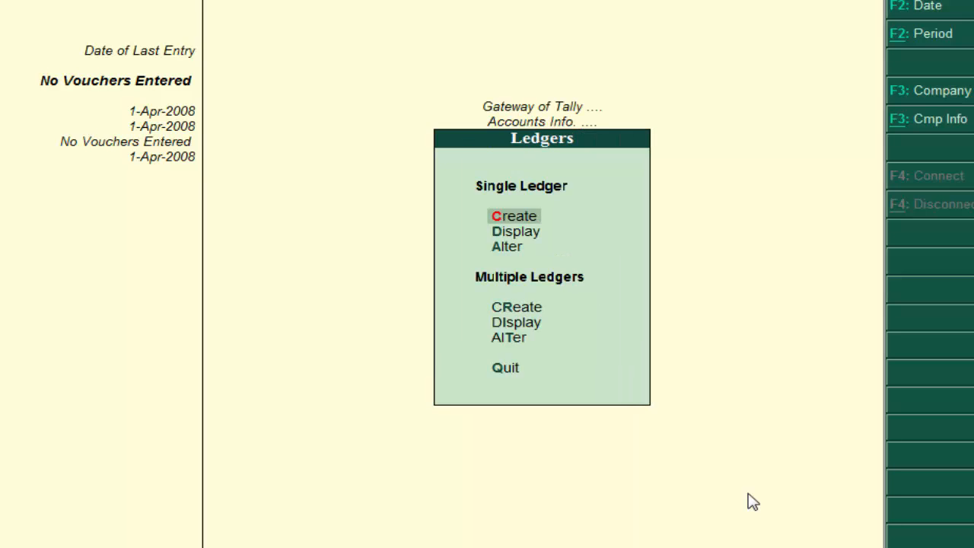
pyautogui.press('Down')
pyautogui.press('Down')
pyautogui.press('Down')
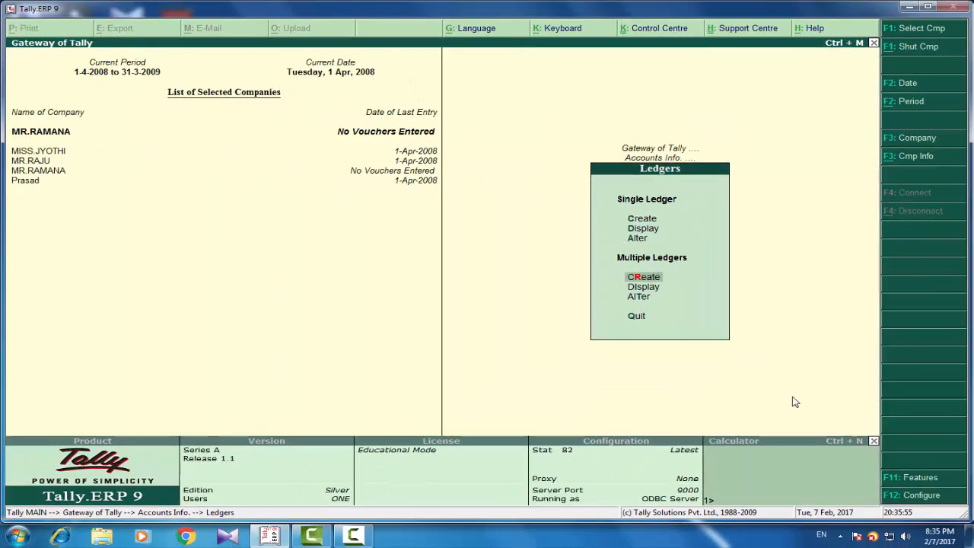
pyautogui.press('Return')
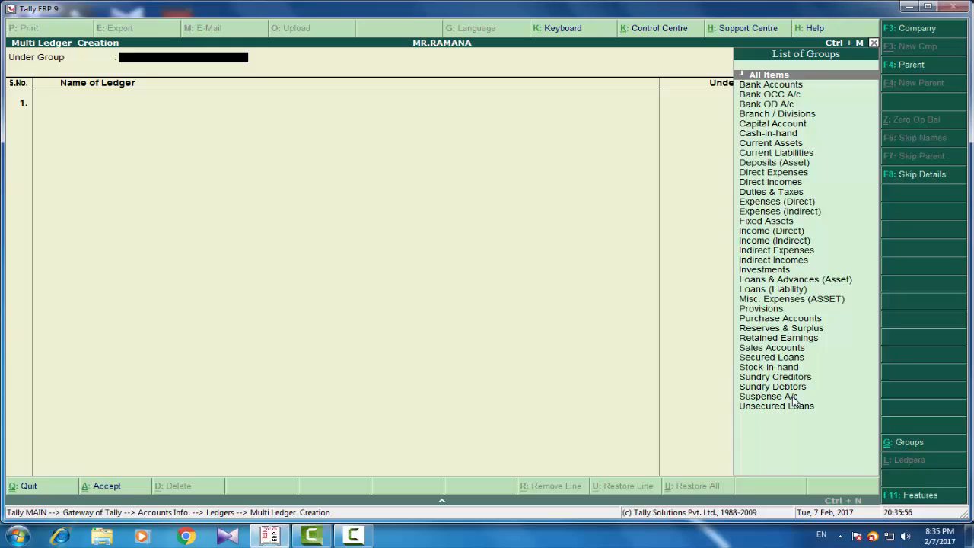
pyautogui.press('Return')
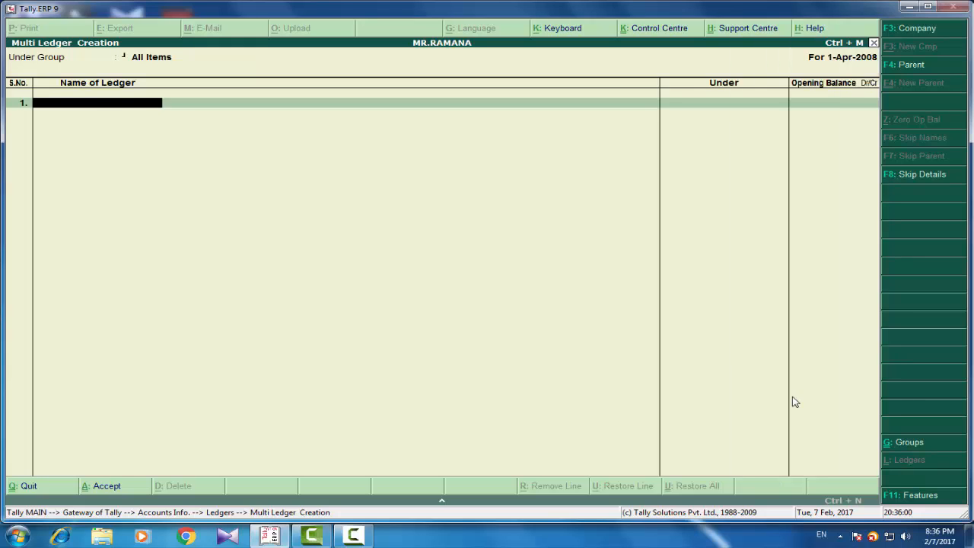
# - Enter a ledger with the owner's name under Capital Account, leaving the opening balance blank
pyautogui.write('M')
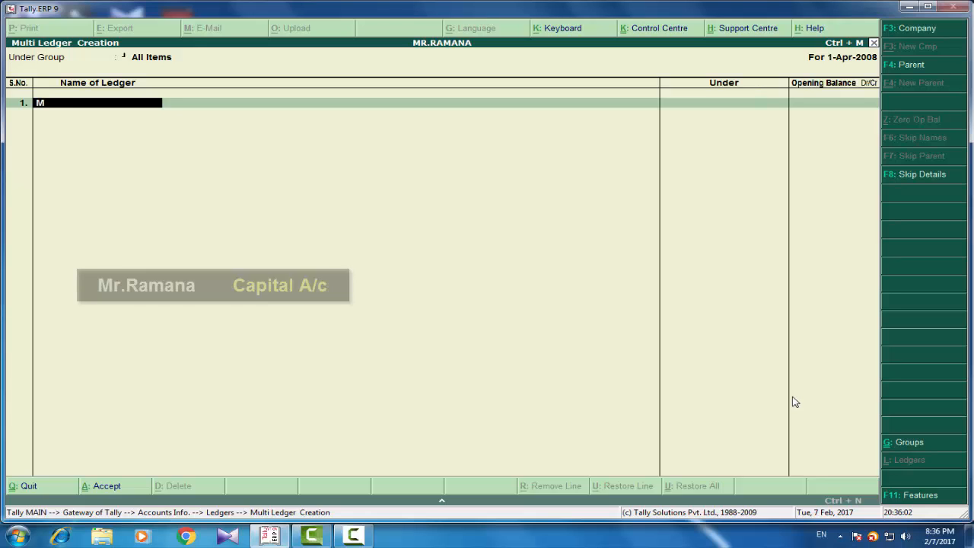
pyautogui.write('R.RAMANA')
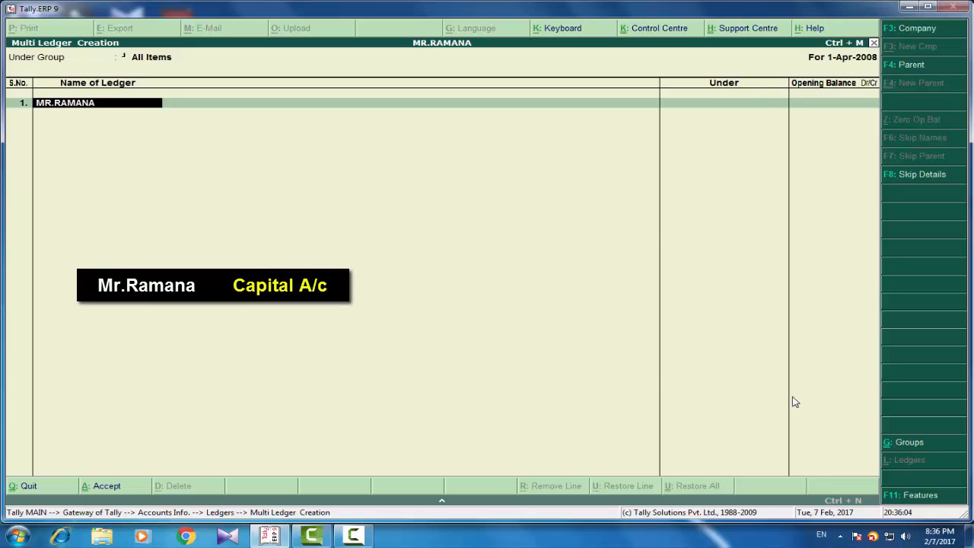
pyautogui.press('Return')
pyautogui.write('C')
pyautogui.press('Return')
pyautogui.press('Return')
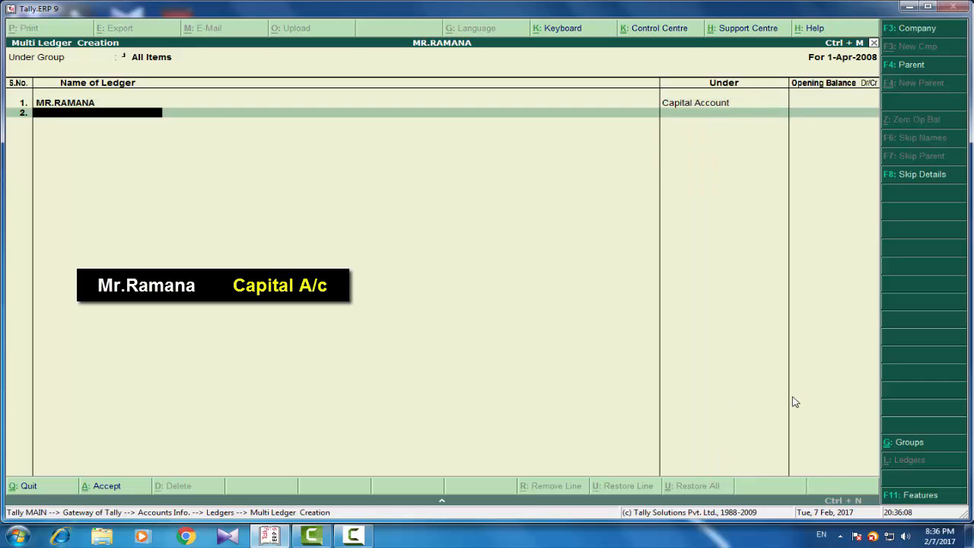
# - Enter the ledgers PURCHASE under Purchase Accounts and SALES under Sales Accounts
pyautogui.write('PURC')
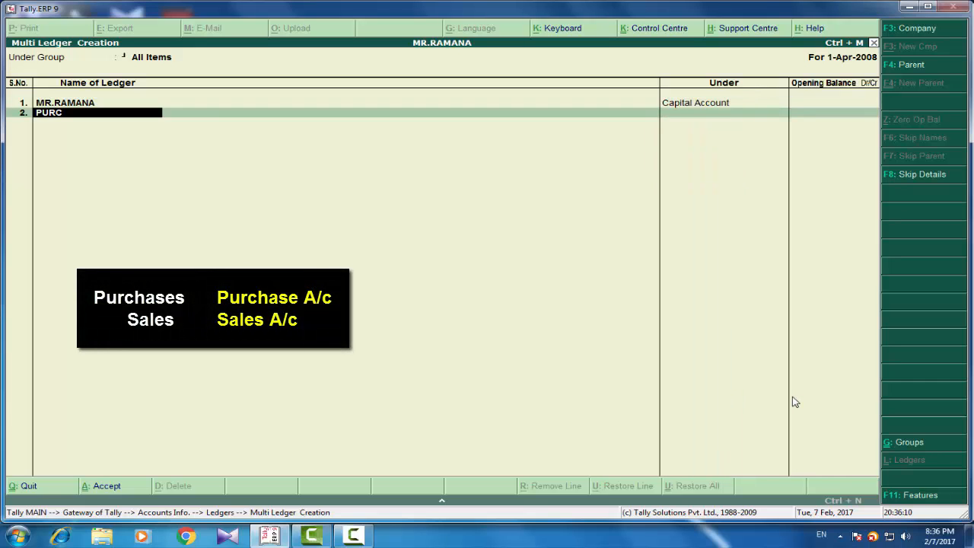
pyautogui.write('HASE')
pyautogui.press('Return')
pyautogui.write('PU')
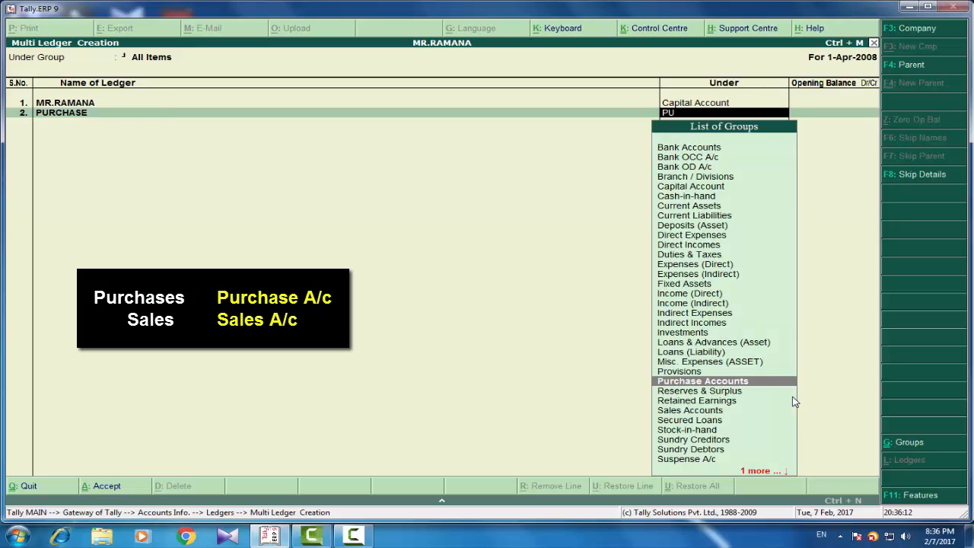
pyautogui.press('Return')
pyautogui.write('SALES')
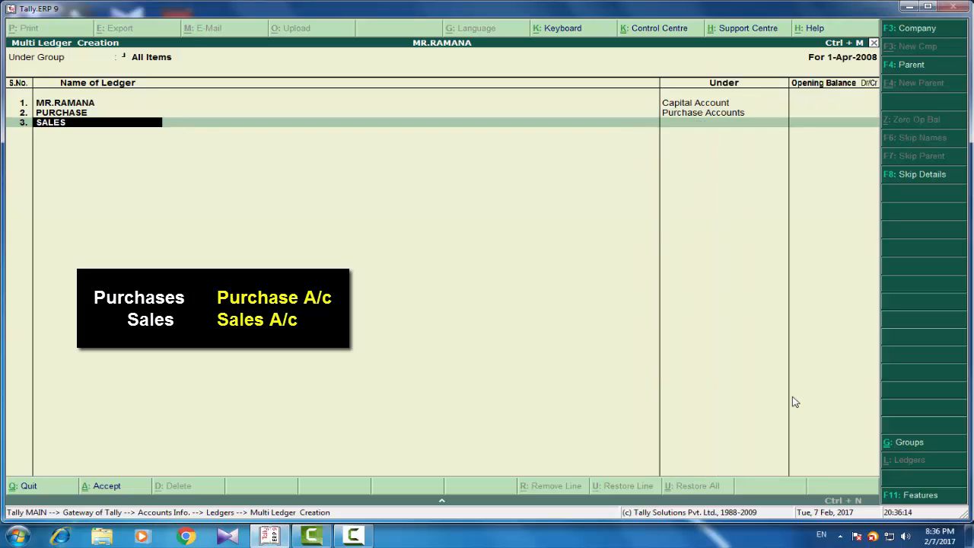
pyautogui.press('Return')
pyautogui.write('SA')
pyautogui.press('Return')
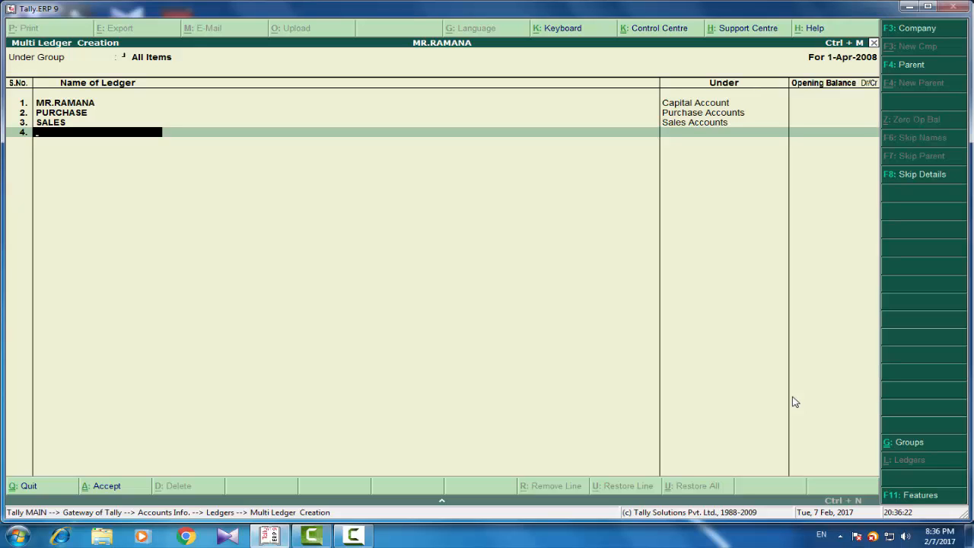
# - Enter the ledger AUTONAGAR under Sundry Creditors, leaving the opening balance blank
pyautogui.write('AUTO')
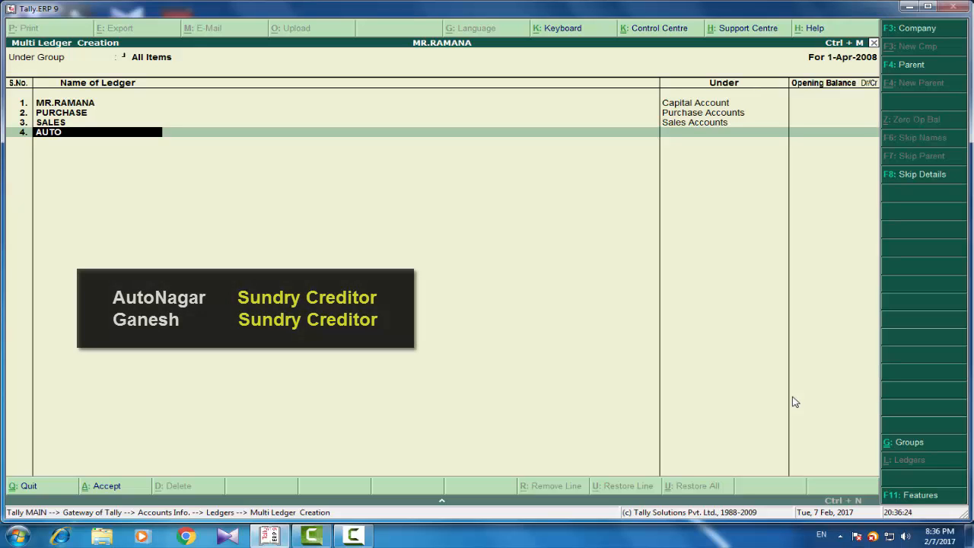
pyautogui.write('NAGAR')
pyautogui.press('Return')
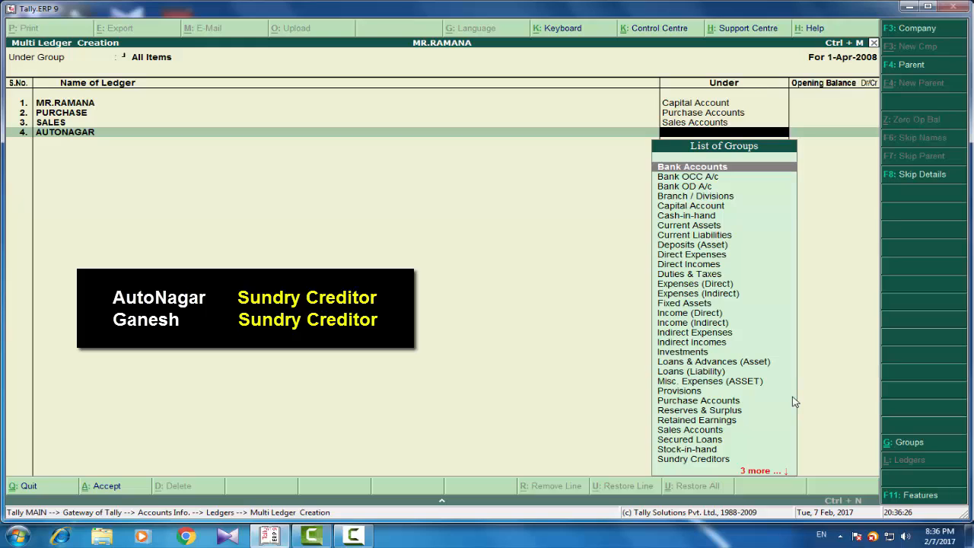
pyautogui.write('SU')
pyautogui.press('Return')
pyautogui.press('Return')
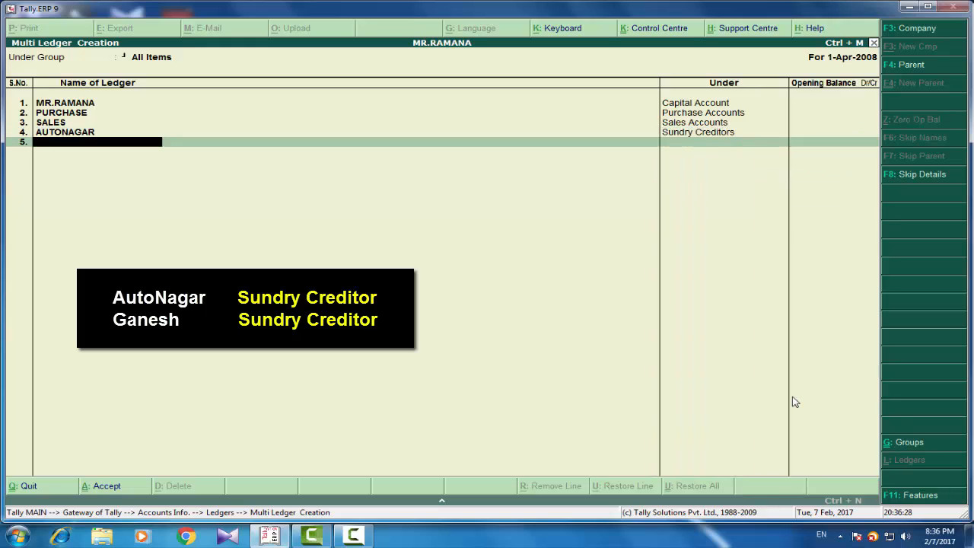
# - Enter the ledger GANESH under Sundry Creditors with no opening balance, and save all the new ledgers
pyautogui.write('GANESH')
pyautogui.press('Return')
pyautogui.write('SU')
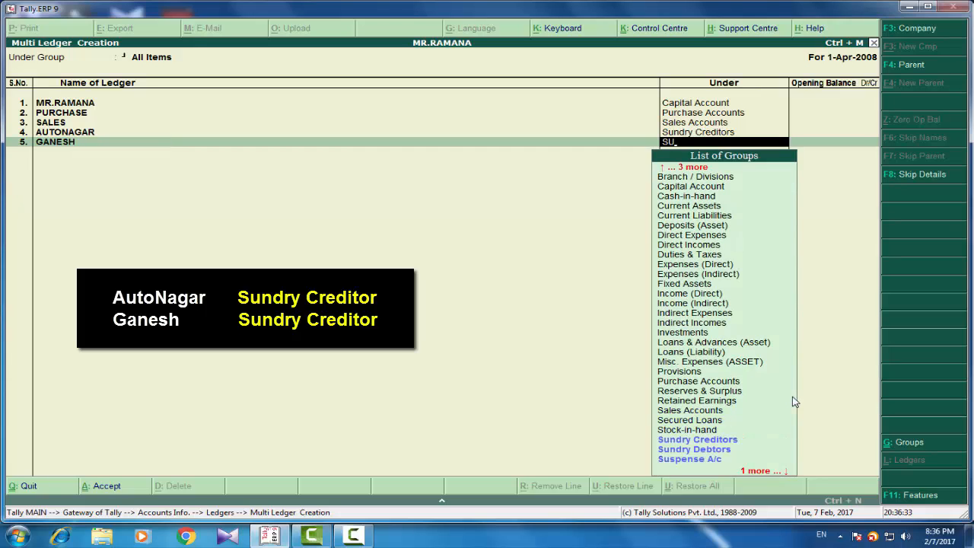
pyautogui.press('Return')
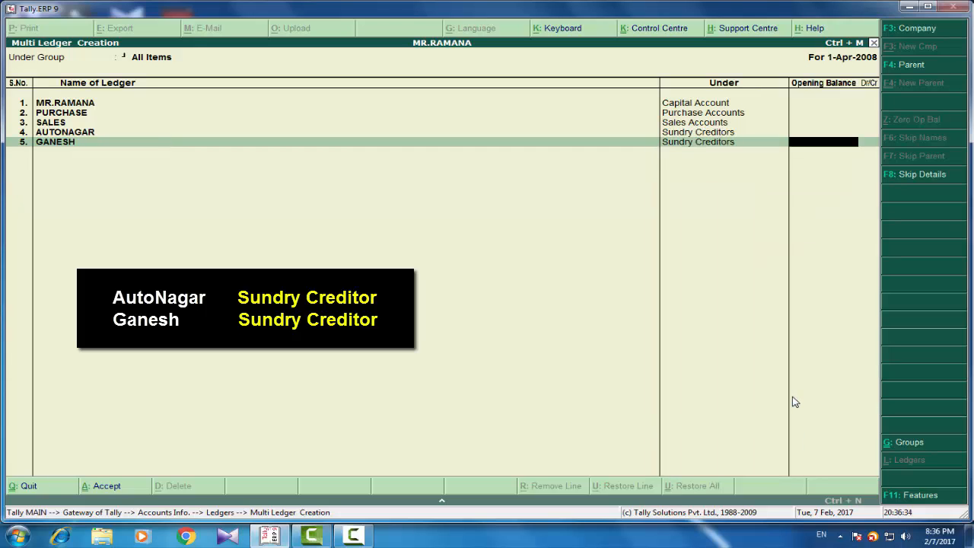
pyautogui.press('Return')
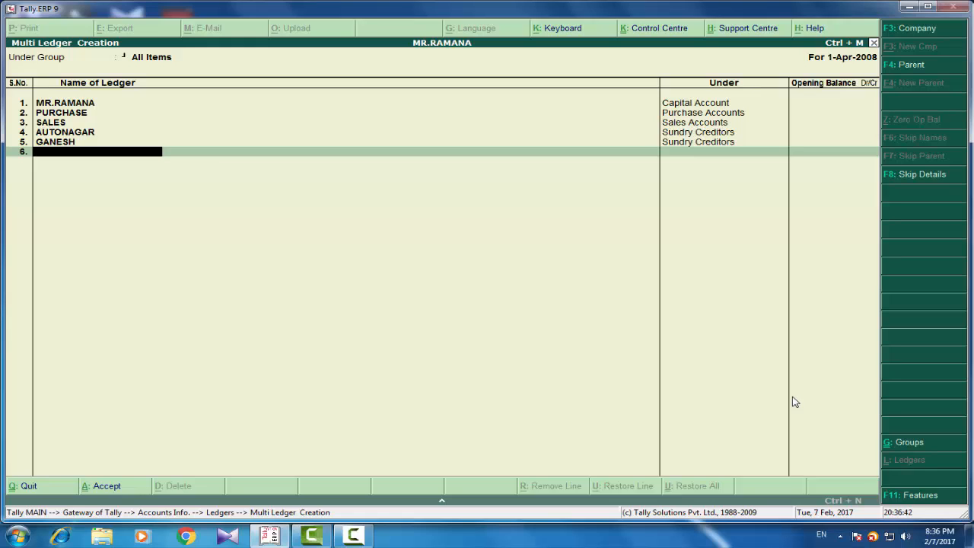
pyautogui.press('Return')
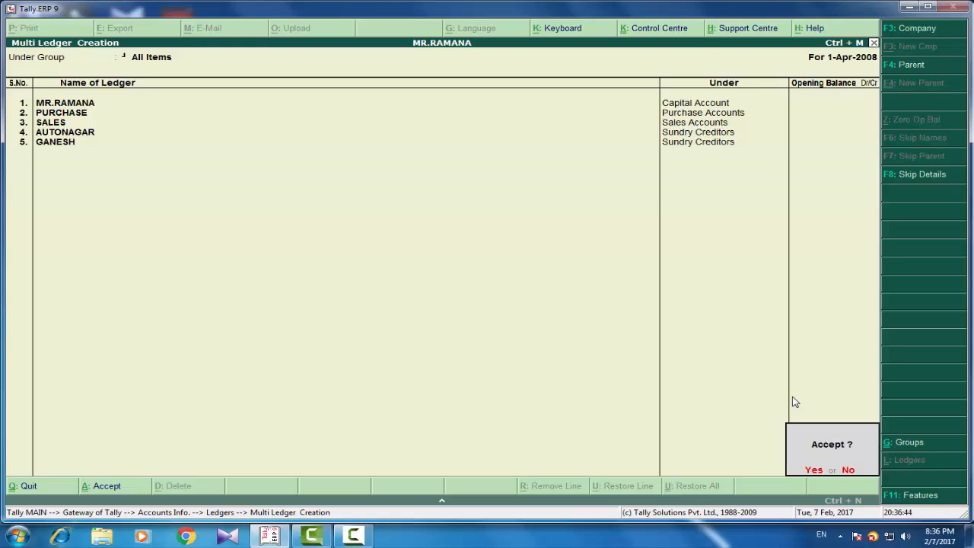
pyautogui.press('Return')
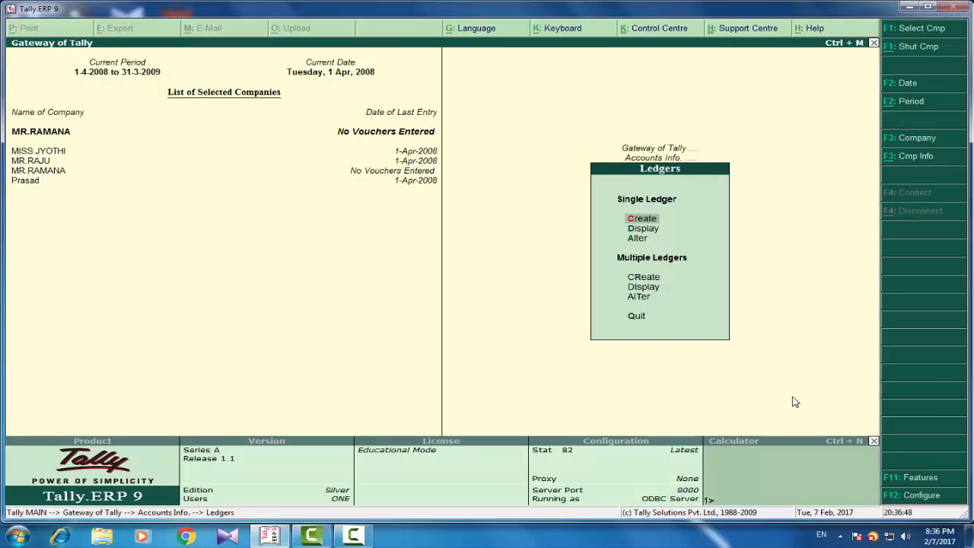
pyautogui.press('Escape')
pyautogui.press('Escape')
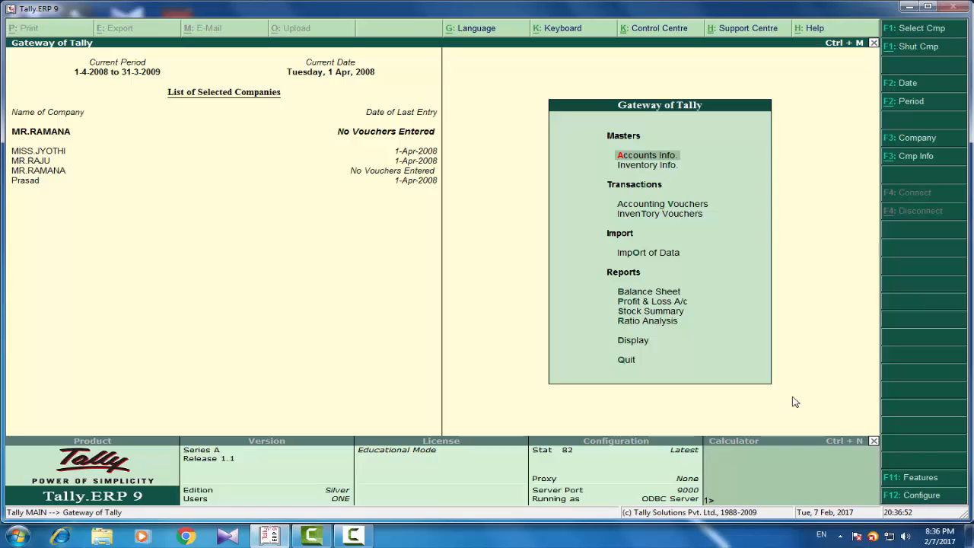
# - Start a receipt accounting voucher with Cash as the receiving account
pyautogui.press('Down')
pyautogui.press('Down')
pyautogui.press('Return')
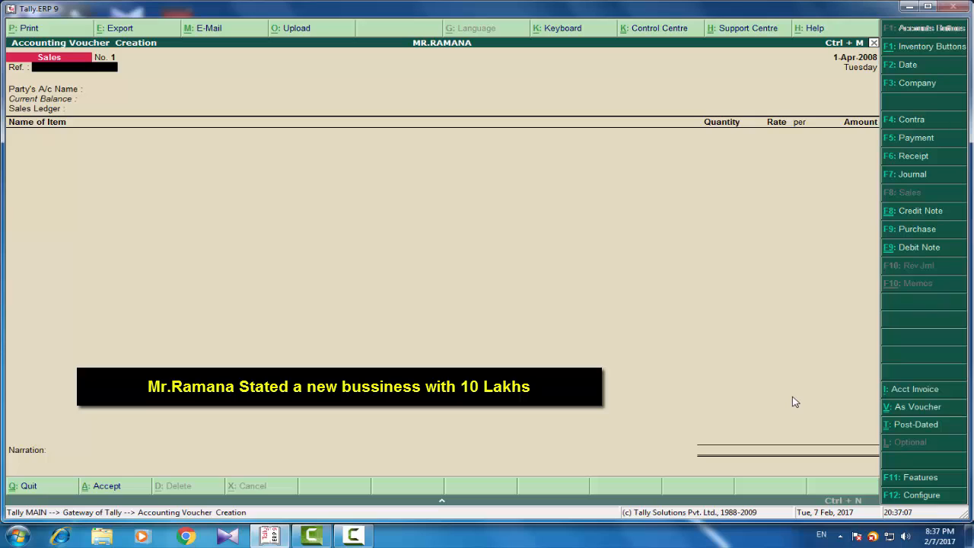
pyautogui.press('F6')
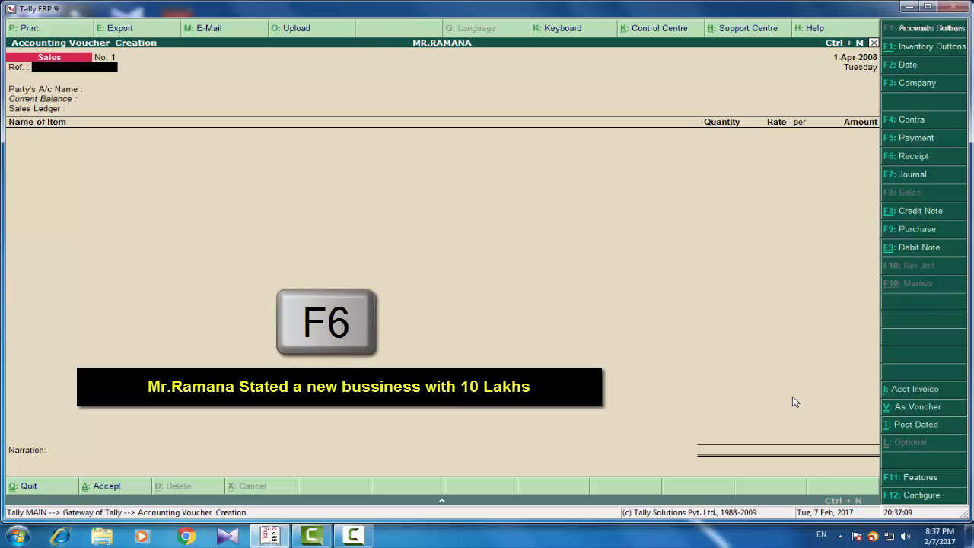
pyautogui.press('F6')
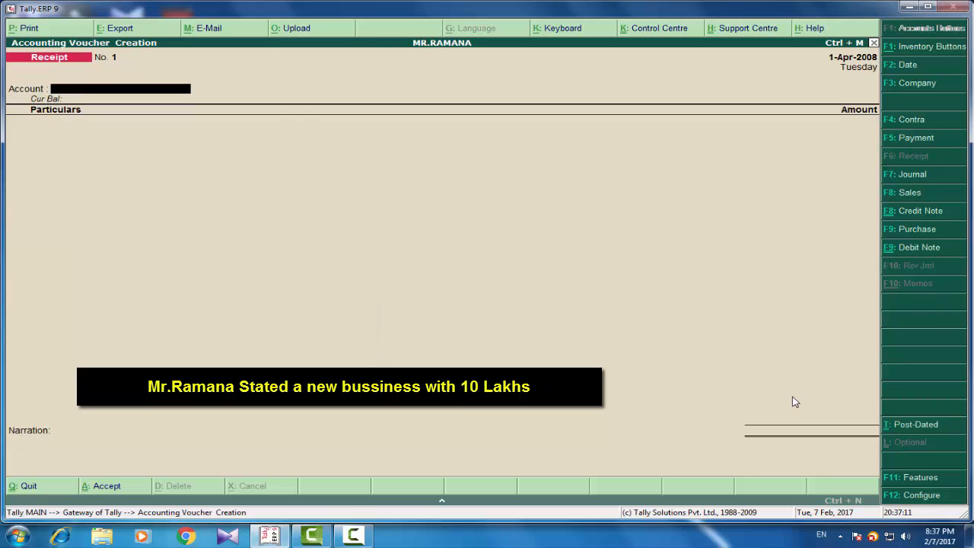
pyautogui.press('Return')
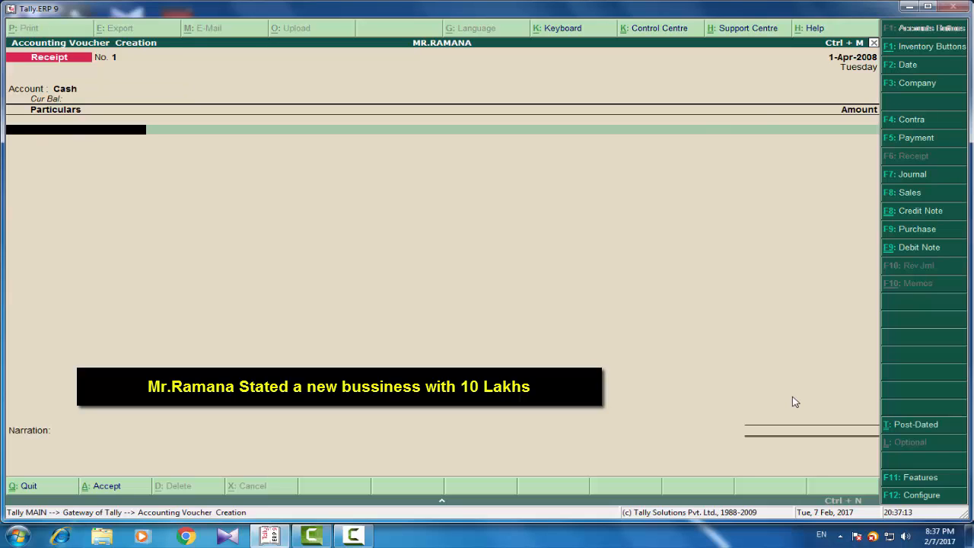
# - Credit the owner's capital ledger with 1000000 in the receipt and save the voucher without a narration
pyautogui.write('m')
pyautogui.press('Return')
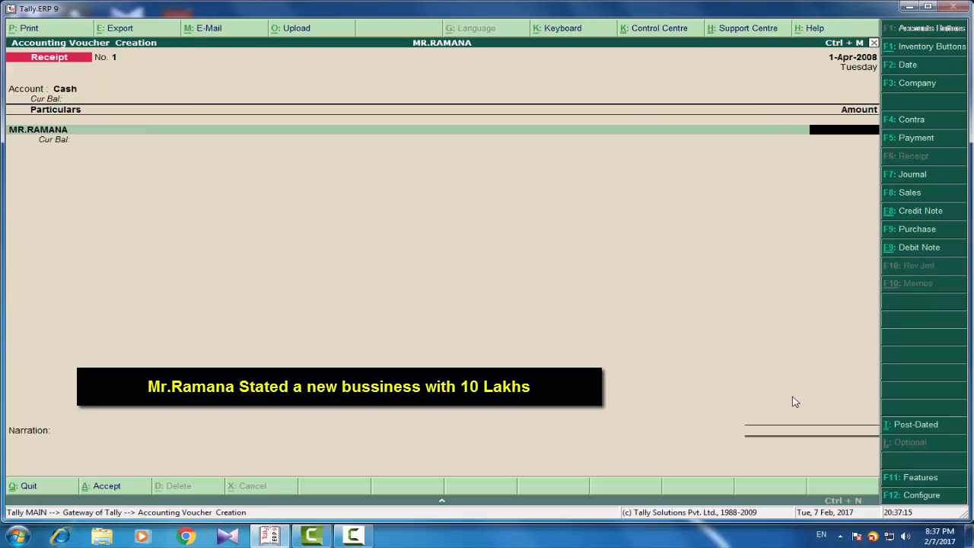
pyautogui.write('1000000')
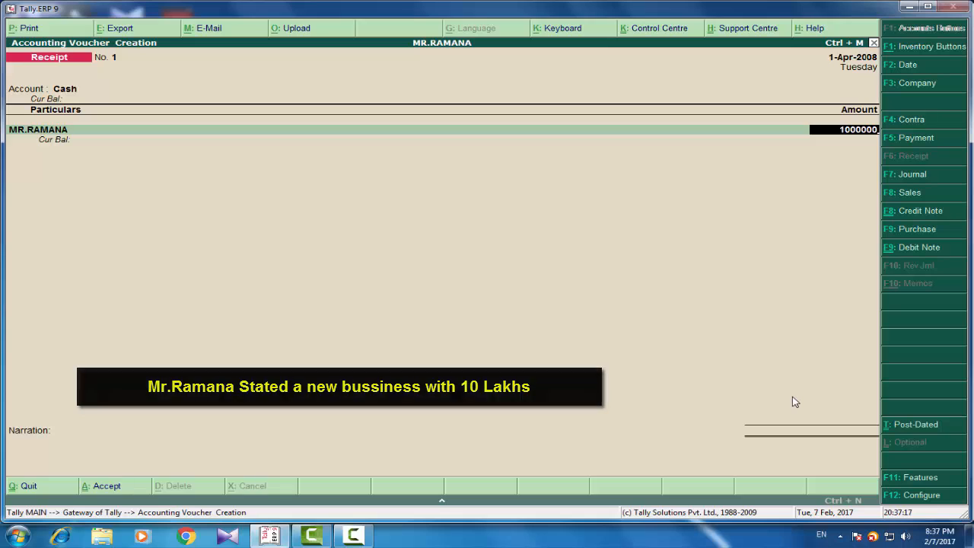
pyautogui.press('Return')
pyautogui.press('Return')
pyautogui.press('Return')
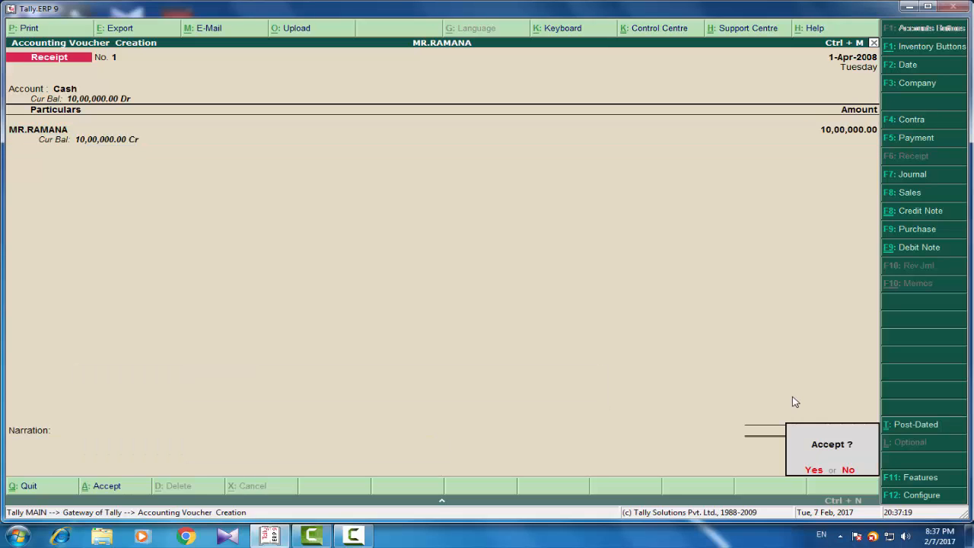
pyautogui.press('Return')
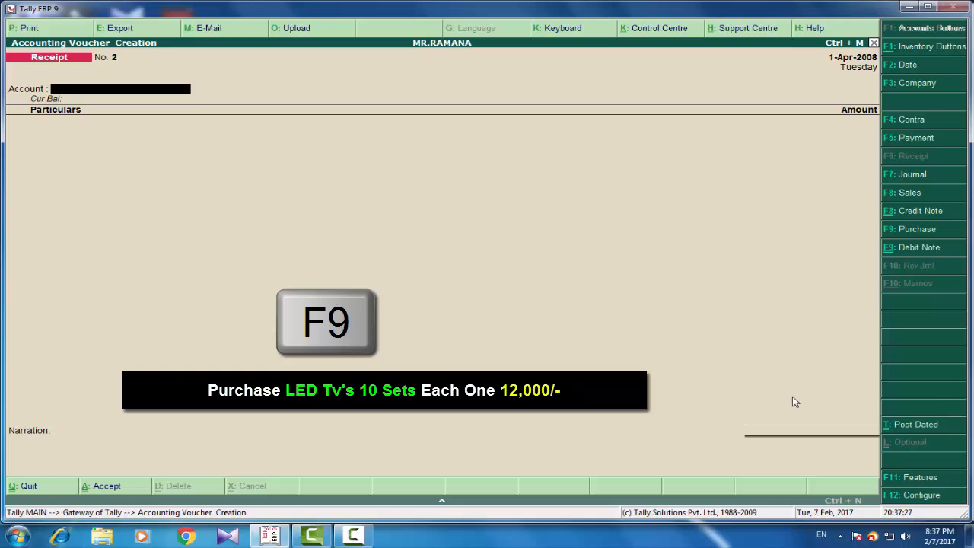
# - Start a purchase voucher with Autonagar as the party account and PURCHASE as the purchase ledger, leaving the reference blank
pyautogui.press('F9')
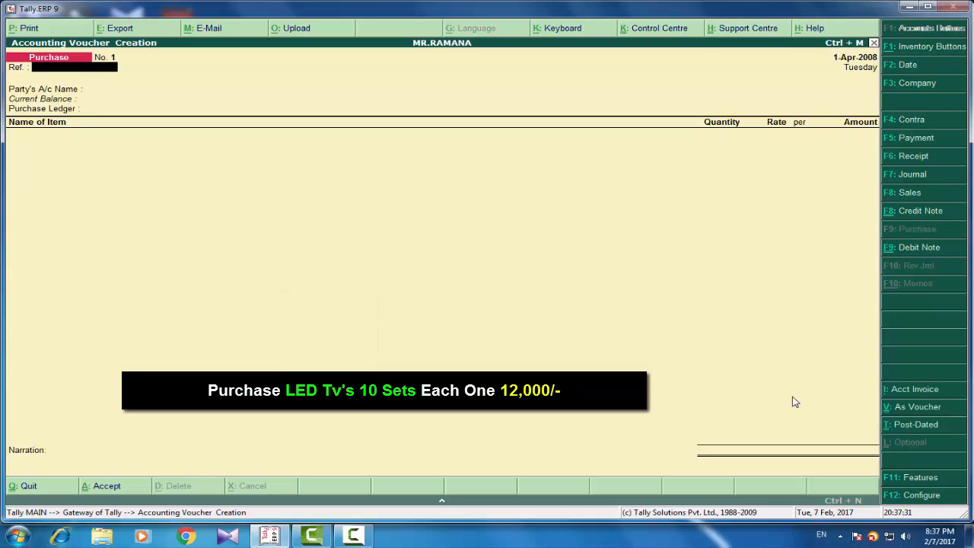
pyautogui.press('Return')
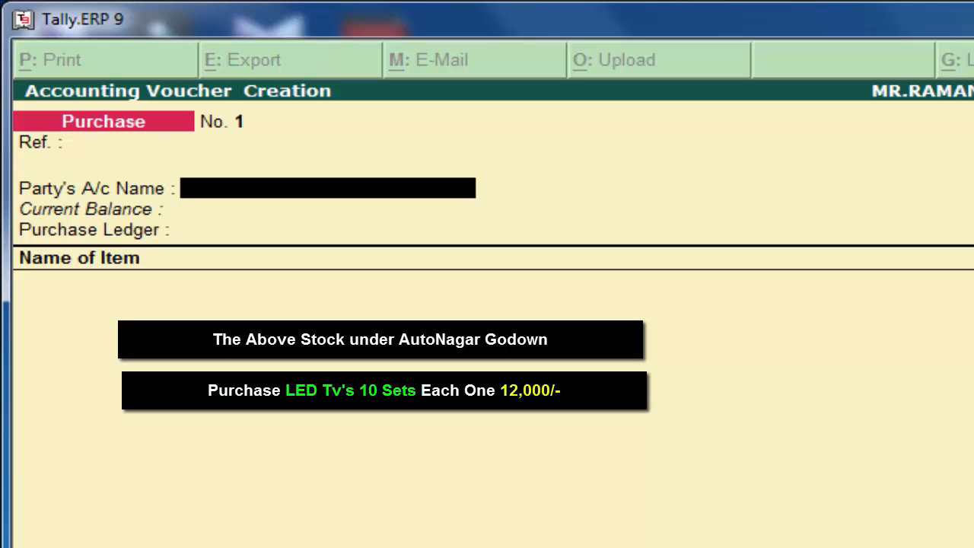
pyautogui.press('Return')
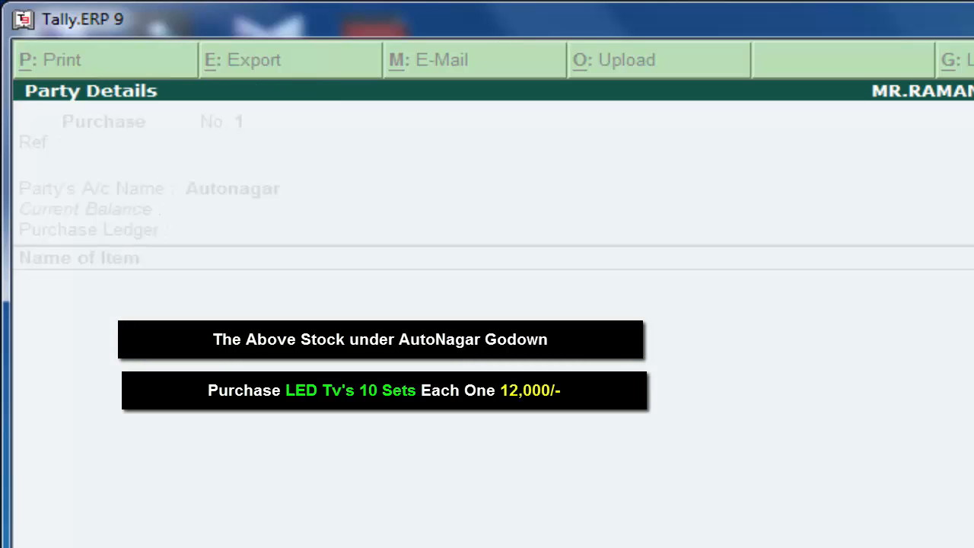
pyautogui.press('Return')
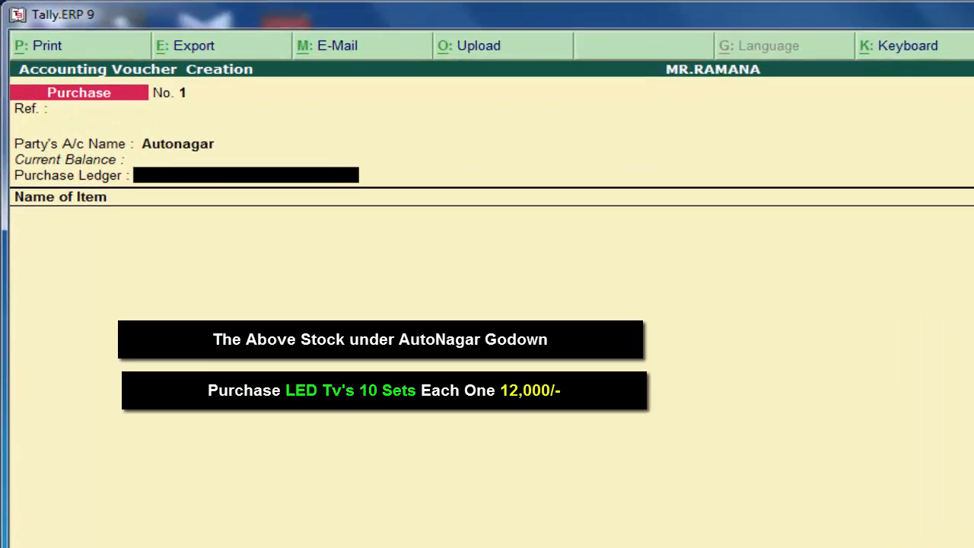
pyautogui.press('Return')
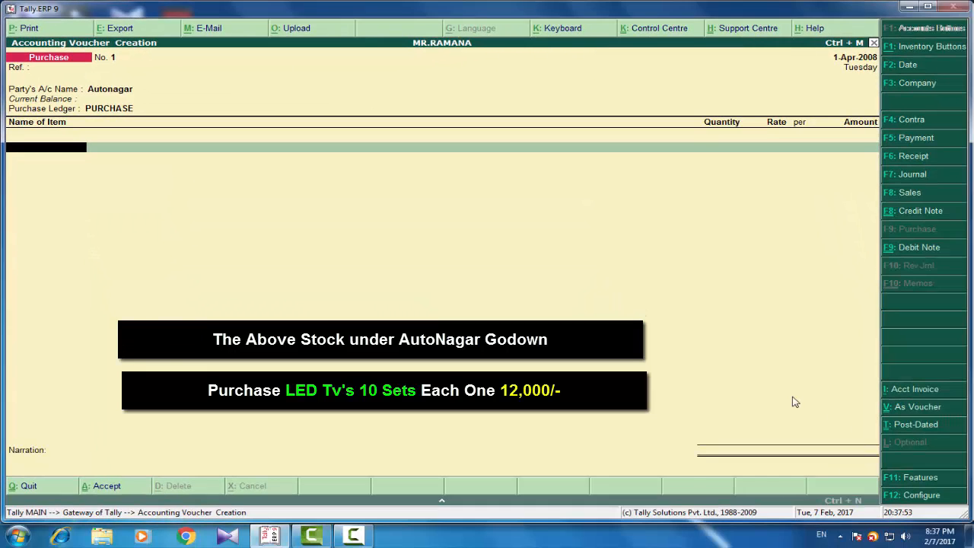
# - Add the item Led Tv's to the purchase, allocating 10 sets to the Autonagar godown
pyautogui.write('L')
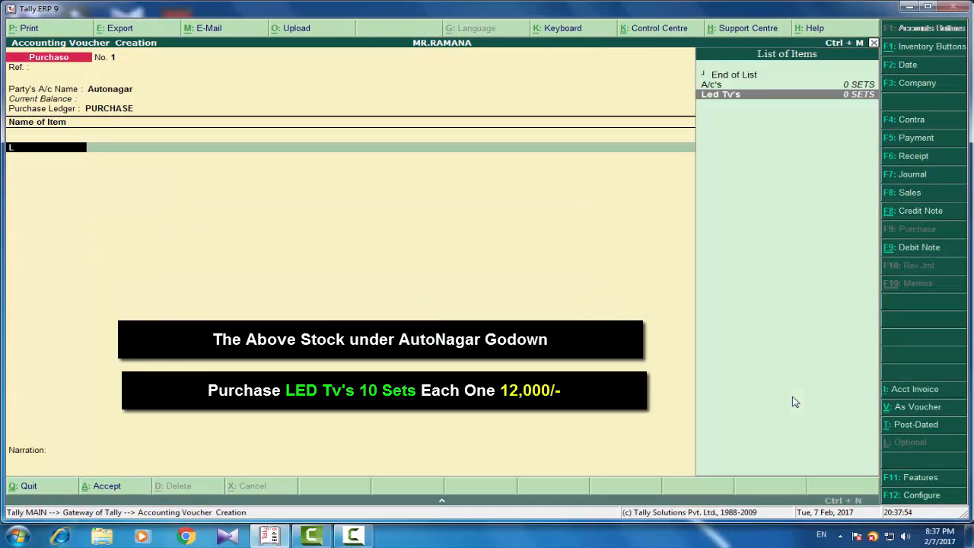
pyautogui.press('Return')
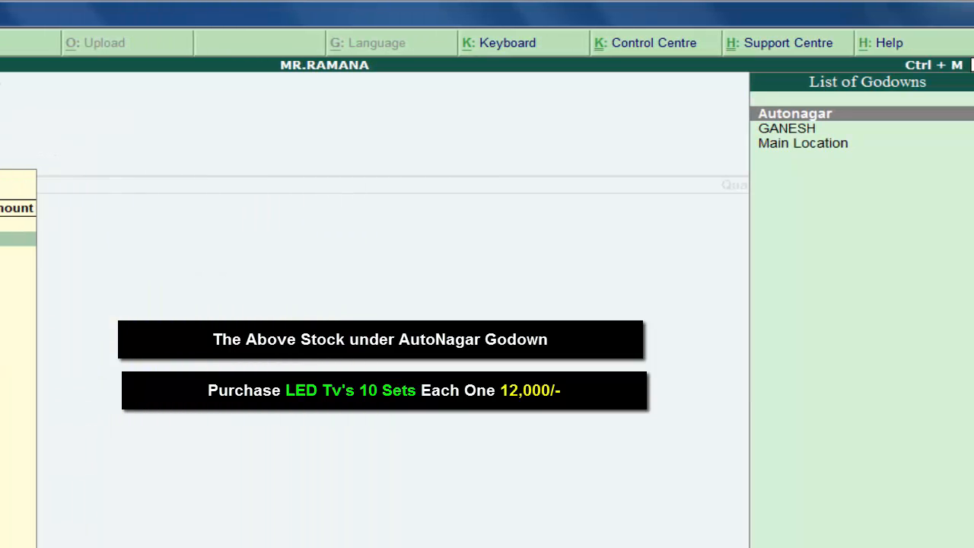
pyautogui.press('Return')
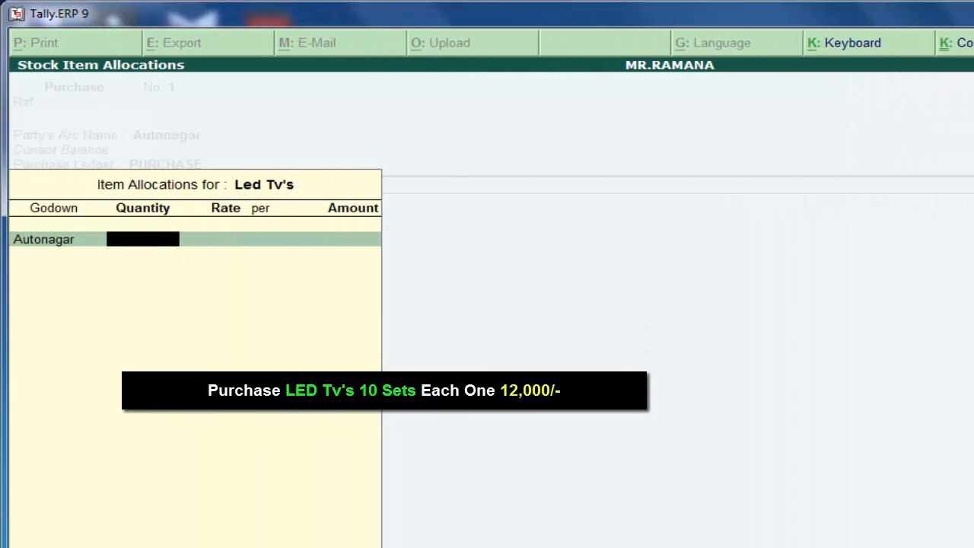
pyautogui.write('10')
pyautogui.press('Return')
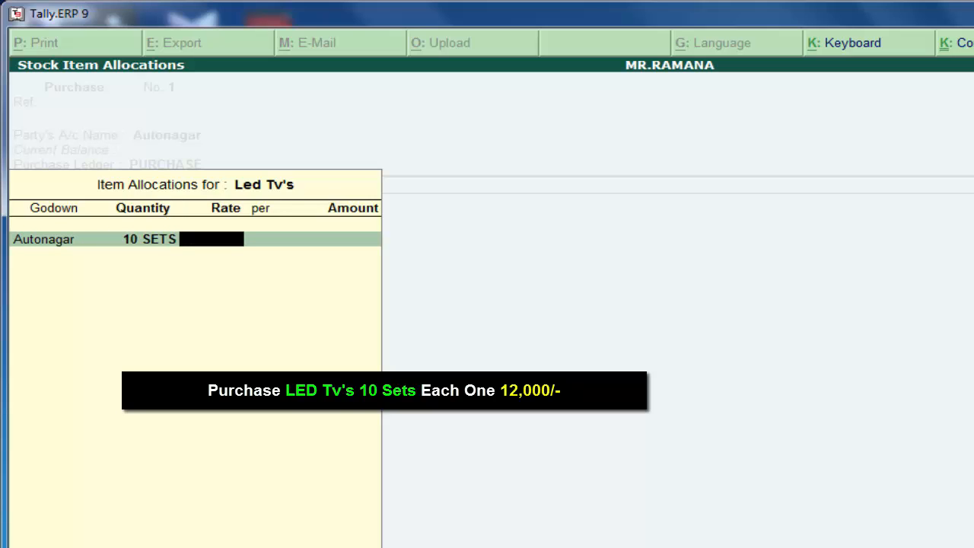
# - Set the Led Tv's rate to 12000 per set and save the purchase voucher without a narration
pyautogui.write('12000')
pyautogui.press('Return')
pyautogui.press('Return')
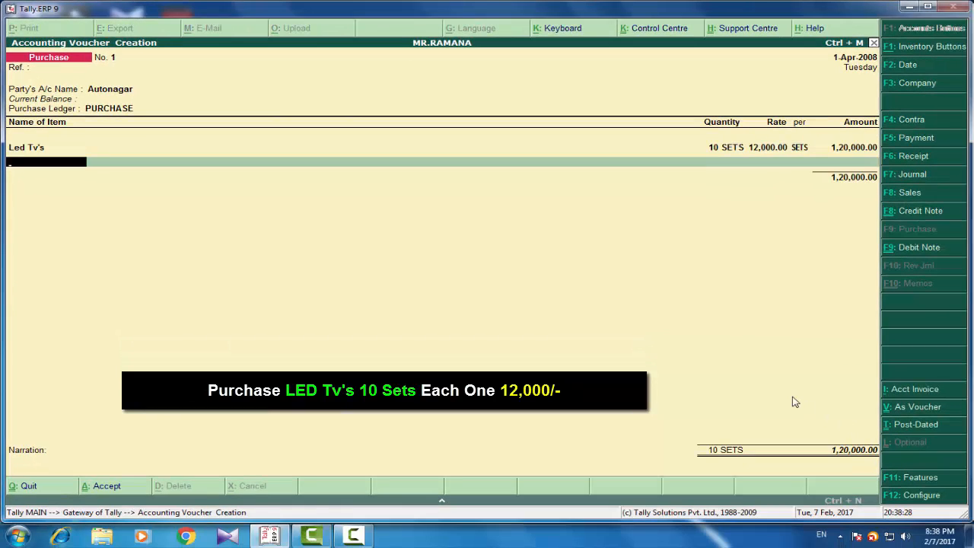
pyautogui.press('Return')
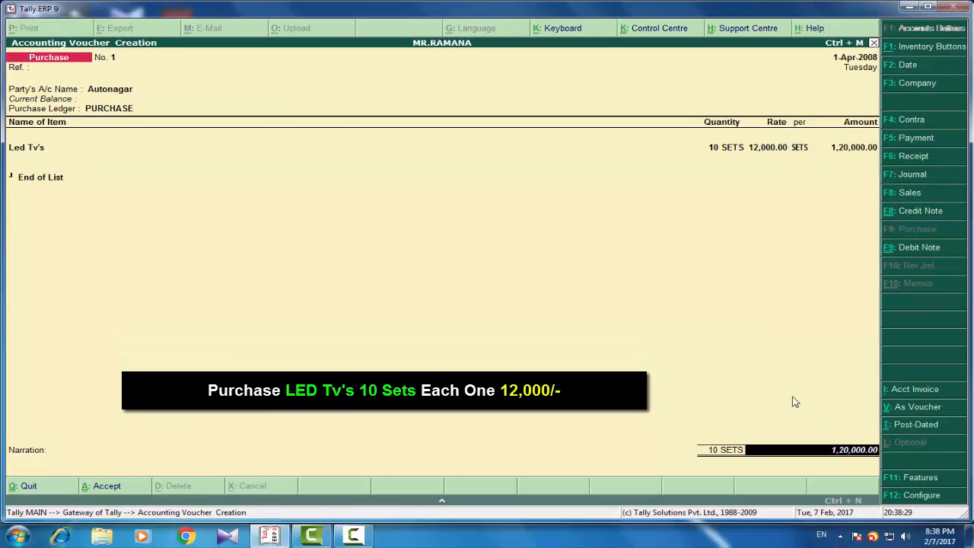
pyautogui.press('Return')
pyautogui.press('Return')
pyautogui.press('Return')
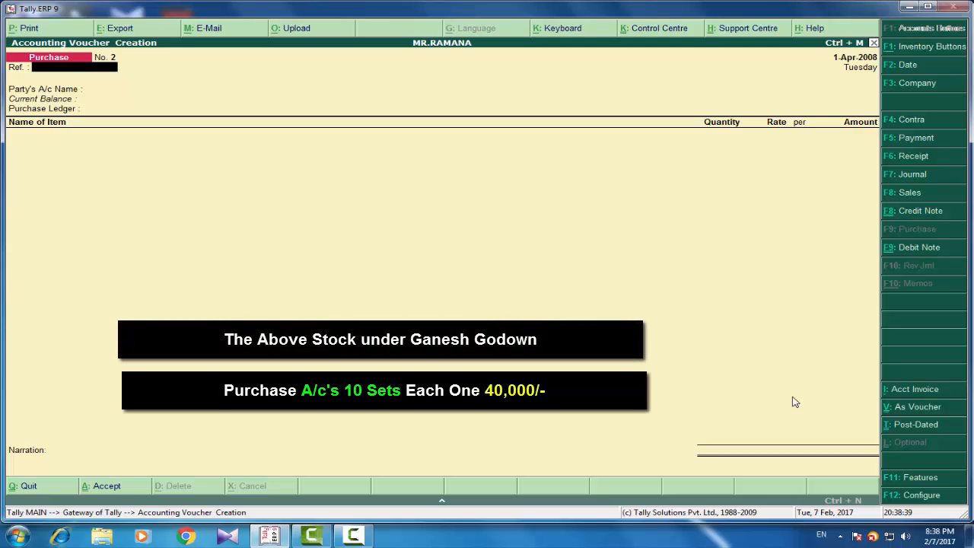
# - Fill in the next purchase voucher's header with GANESH as the party account and PURCHASE as the purchase ledger, keeping the default supplier details
pyautogui.press('Return')
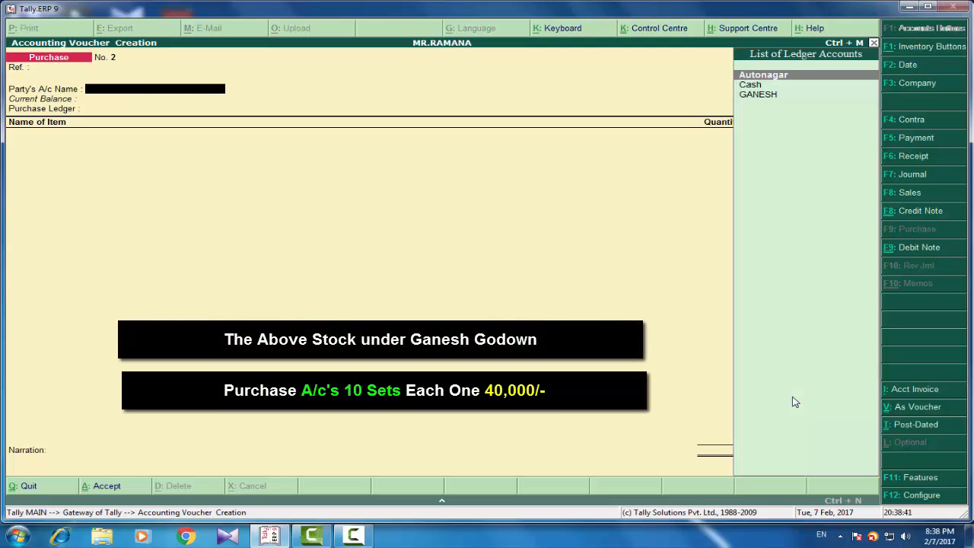
pyautogui.press('Down')
pyautogui.press('Down')
pyautogui.press('Return')
pyautogui.press('Return')
pyautogui.press('Return')
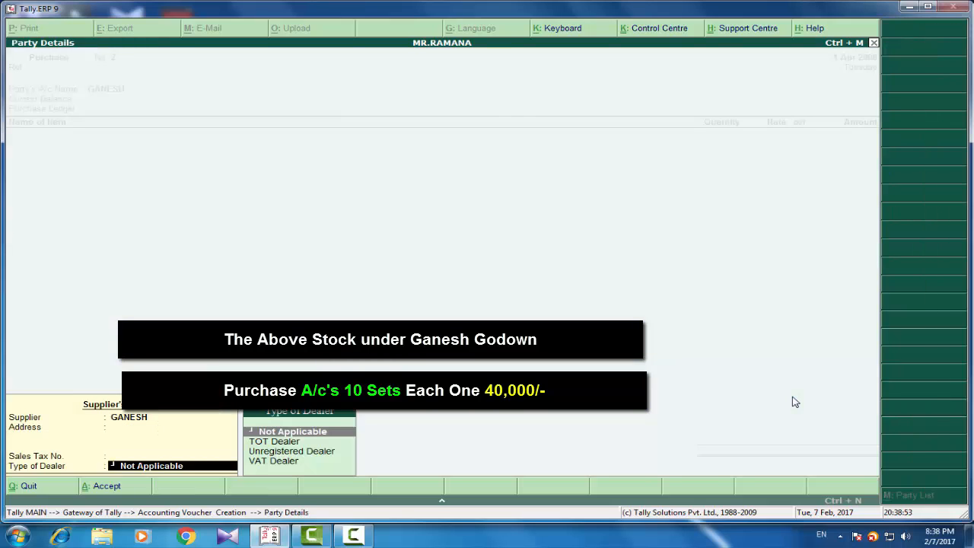
pyautogui.press('Return')
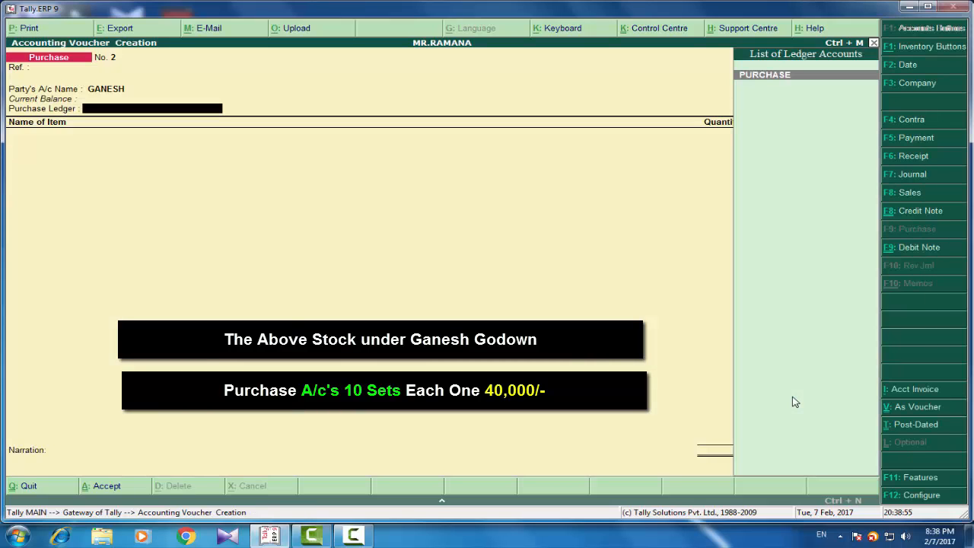
pyautogui.press('Return')
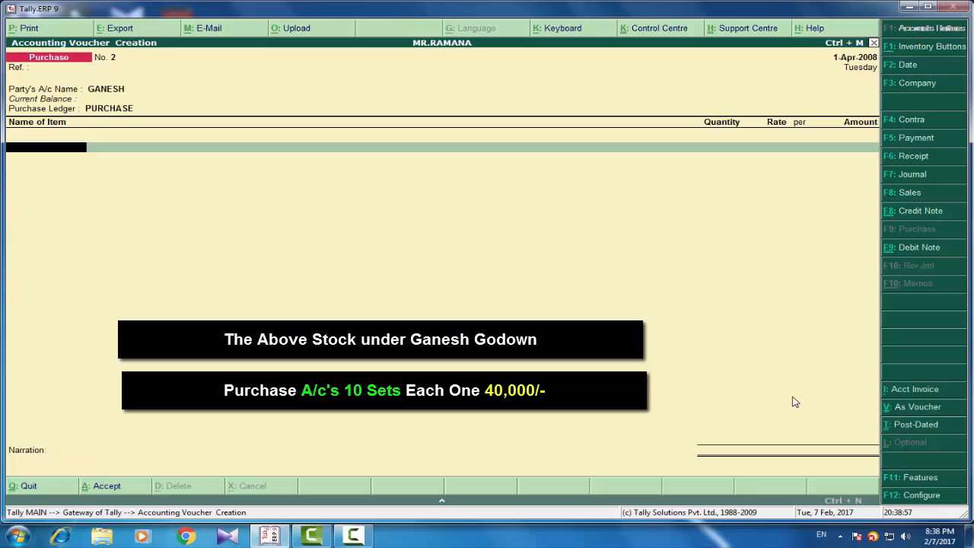
# - Add the item A/c's to the purchase, allocating 10 sets to the GANESH godown
pyautogui.write('A')
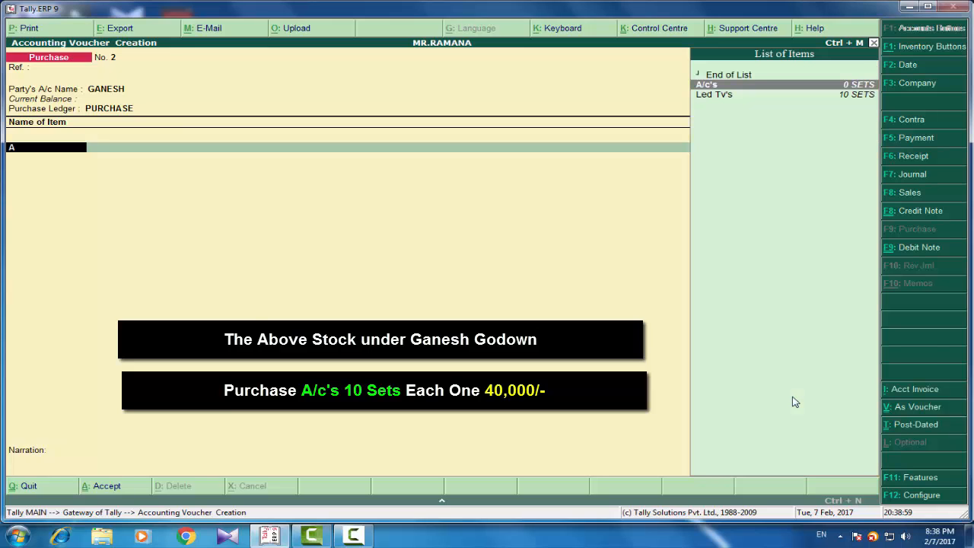
pyautogui.press('Return')
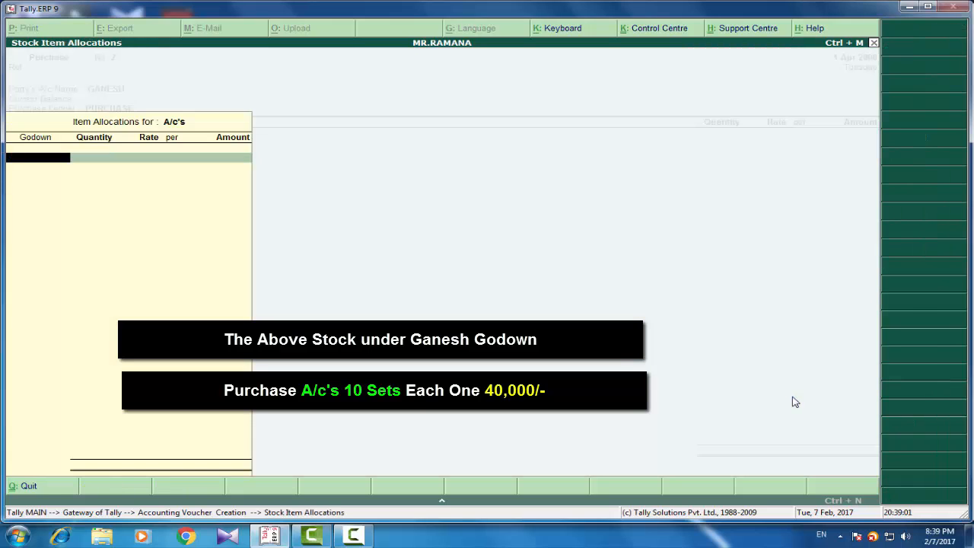
pyautogui.write('G')
pyautogui.press('Return')
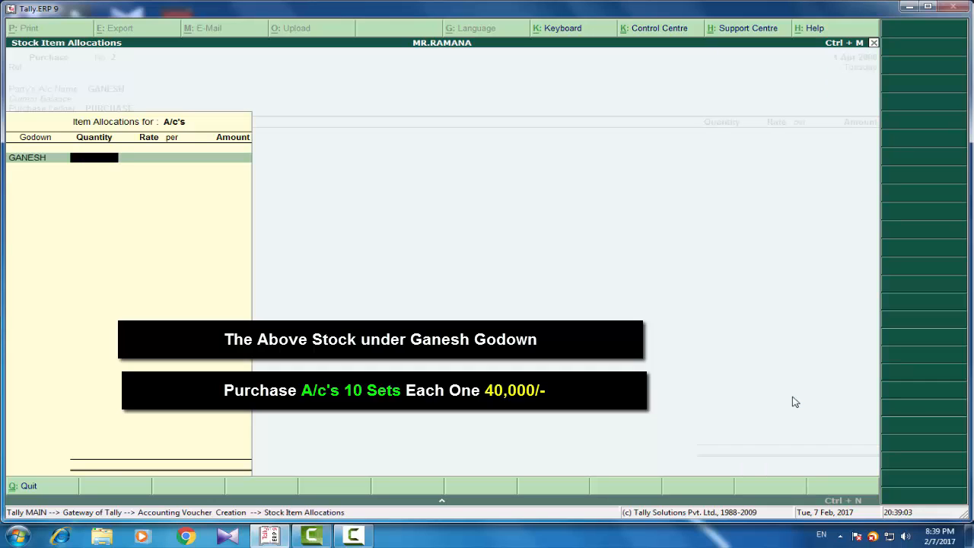
pyautogui.write('10')
pyautogui.press('Return')
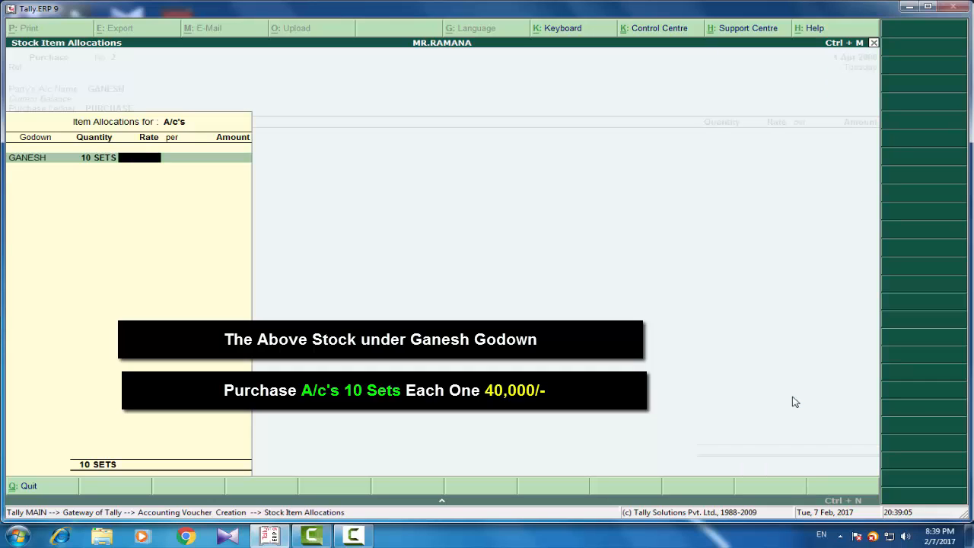
# - Set the A/c's rate to 40000 per set and save the purchase voucher without a narration
pyautogui.write('40000')
pyautogui.press('Return')
pyautogui.press('Return')
pyautogui.press('Return')
pyautogui.press('Return')
pyautogui.press('Return')
pyautogui.press('Return')
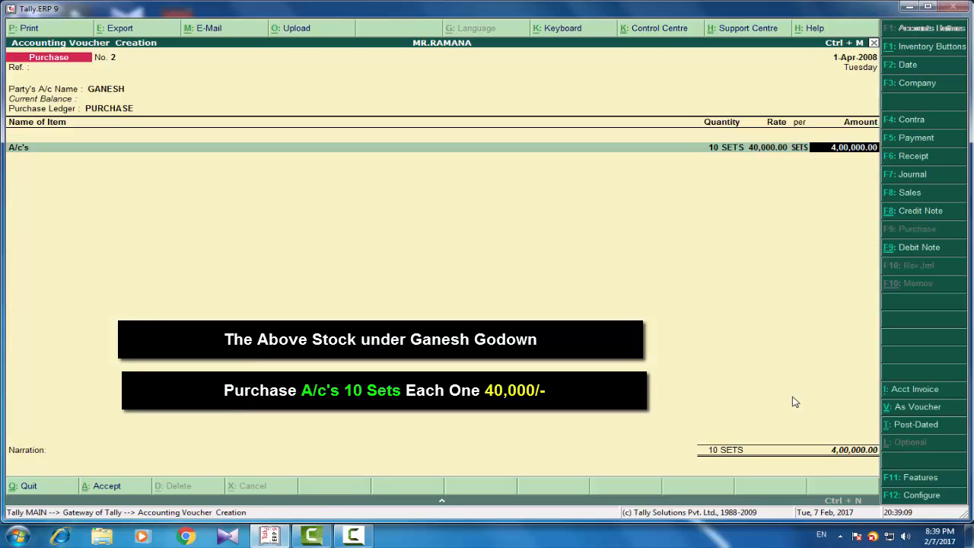
pyautogui.press('Return')
pyautogui.press('Return')
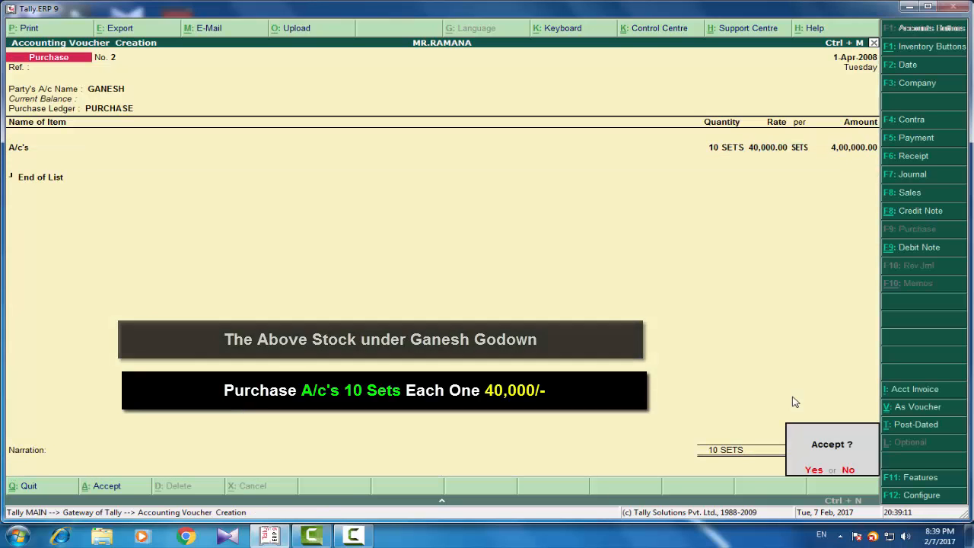
pyautogui.press('Return')
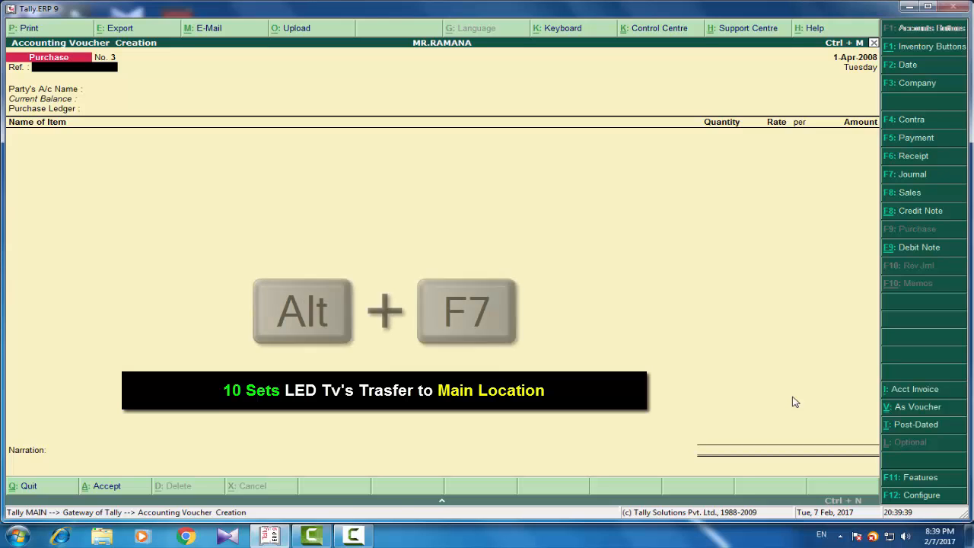
# - Start a stock journal and enter 10 sets of Led Tv's from the Autonagar godown as the source
pyautogui.hotkey('alt', 'F7')
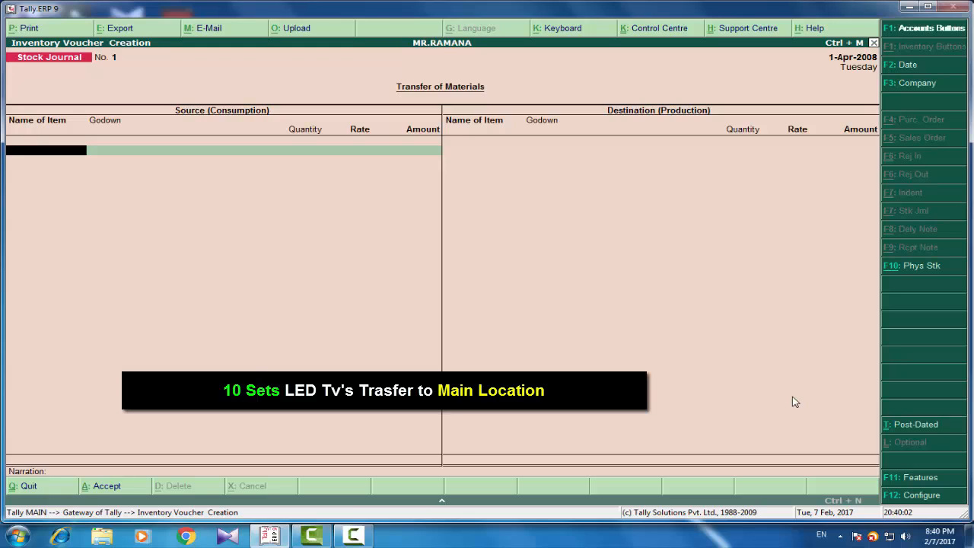
pyautogui.write('L')
pyautogui.press('Return')
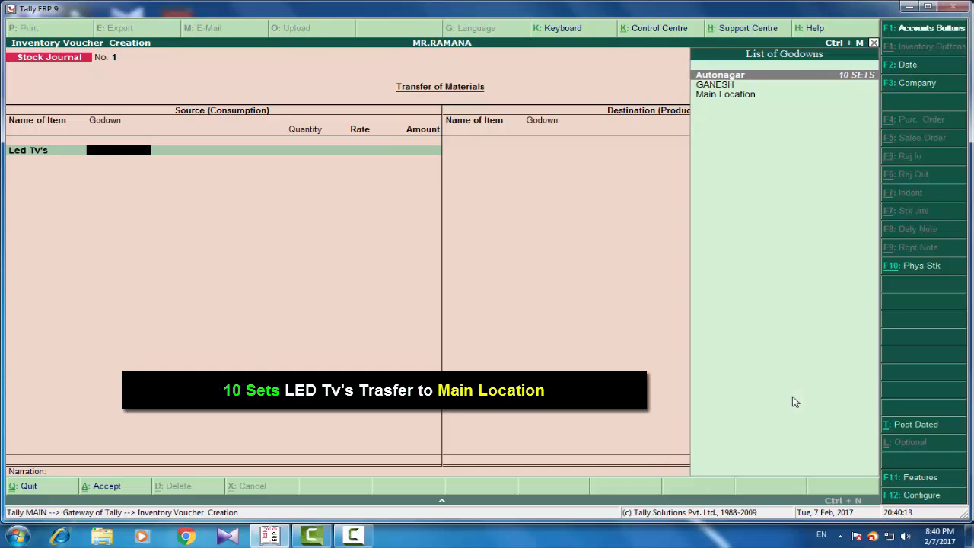
pyautogui.press('Return')
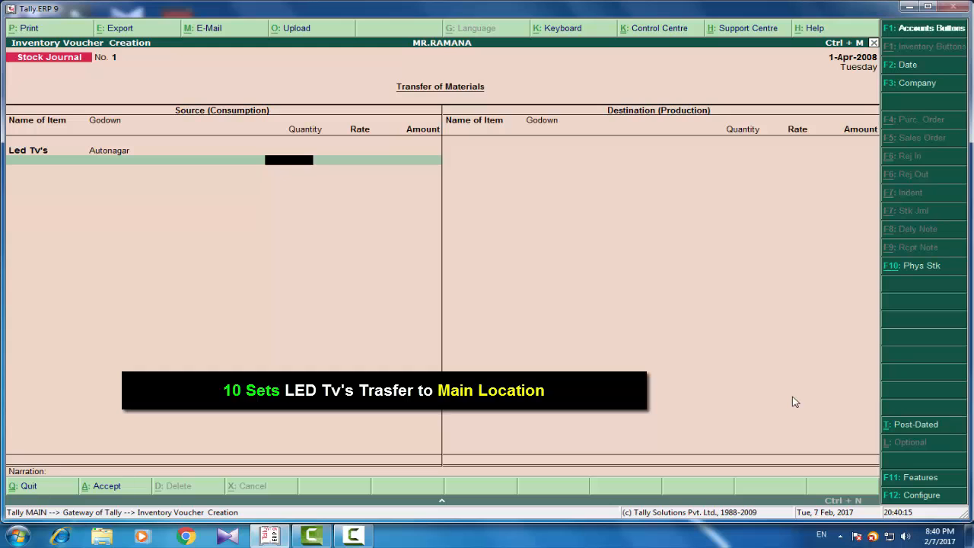
pyautogui.write('10')
pyautogui.press('Return')
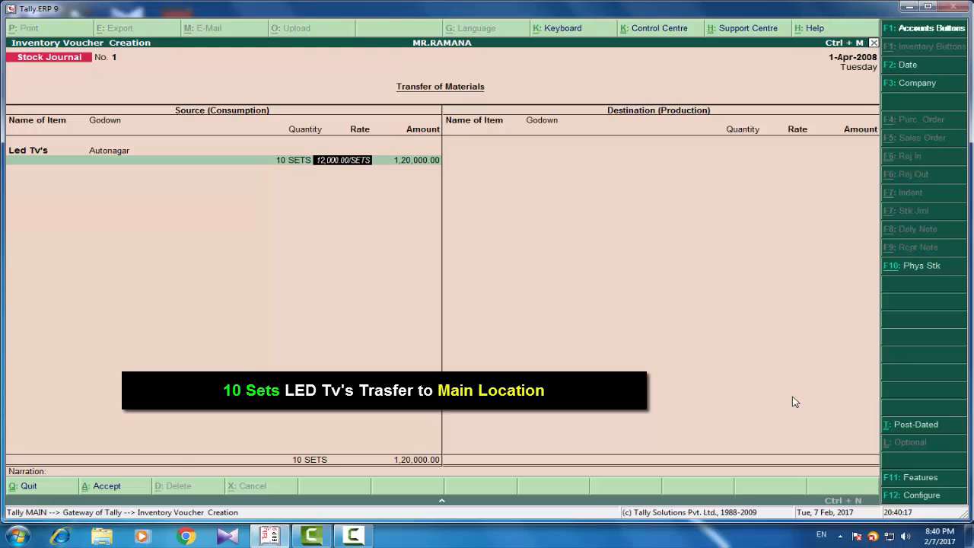
# - Keep the Led Tv's default rate and add 5 sets of A/c's from the GANESH godown as the second source item
pyautogui.press('Return')
pyautogui.press('Return')
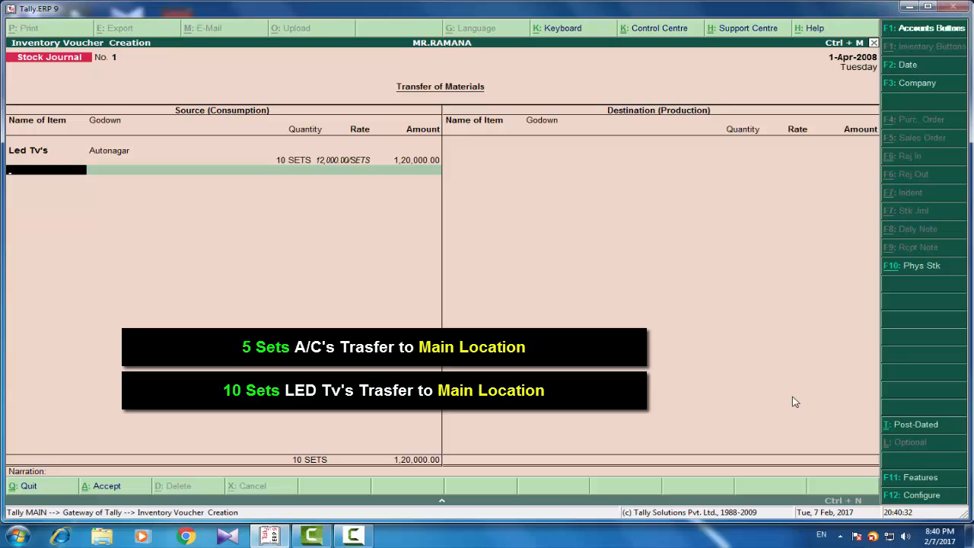
pyautogui.write('A')
pyautogui.press('Return')
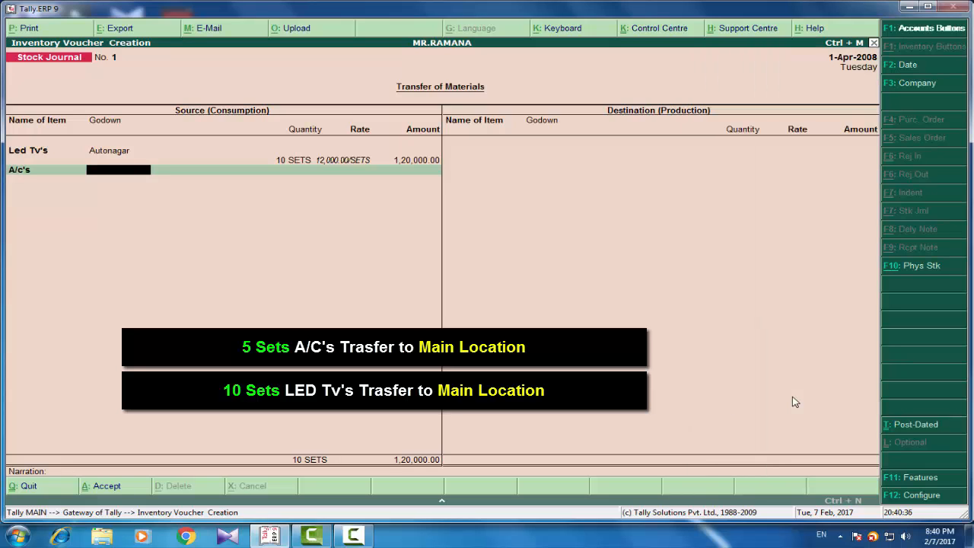
pyautogui.write('G')
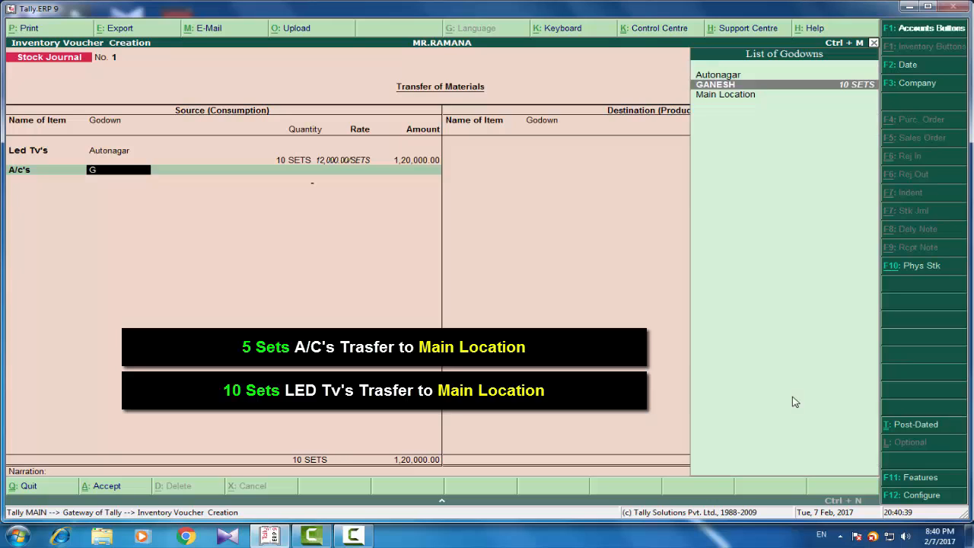
pyautogui.press('Return')
pyautogui.write('5')
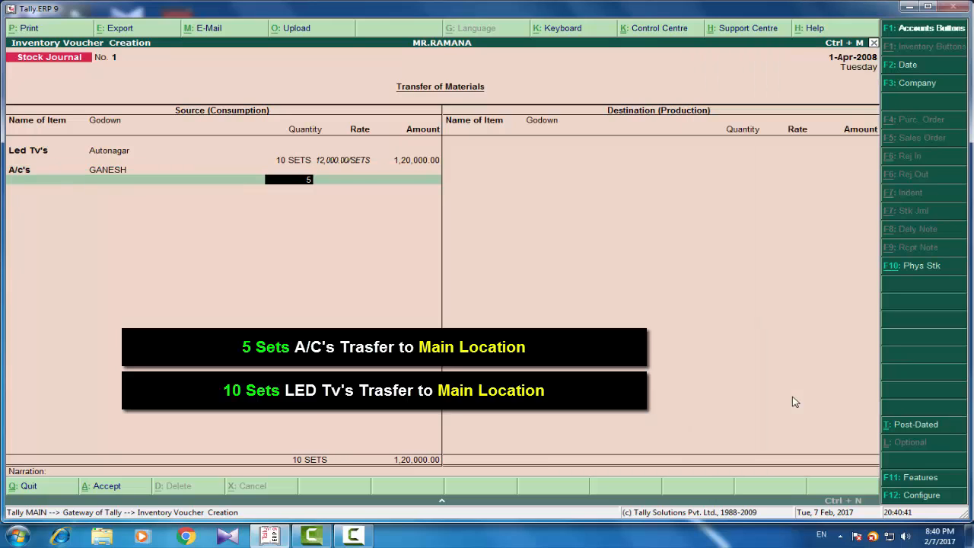
pyautogui.press('Return')
pyautogui.press('Return')
pyautogui.press('Return')
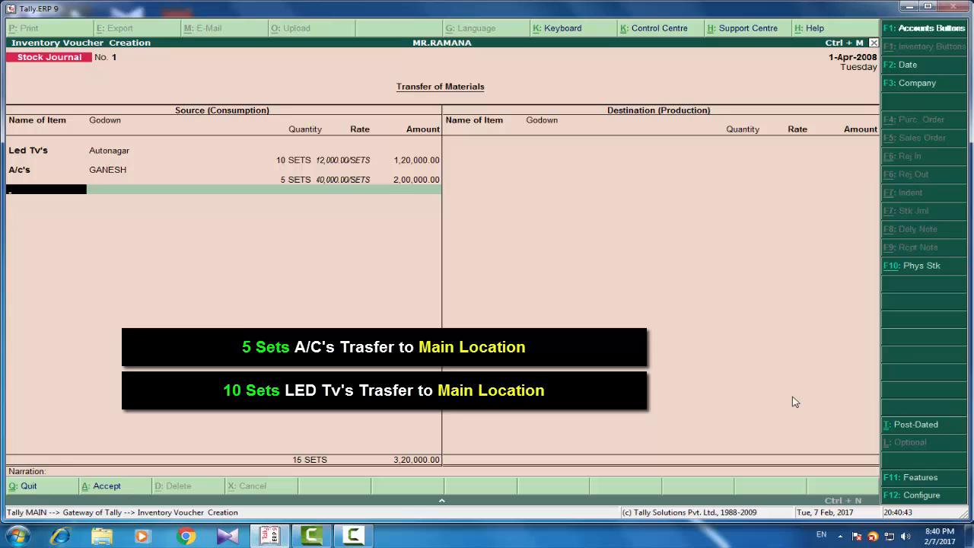
pyautogui.press('Return')
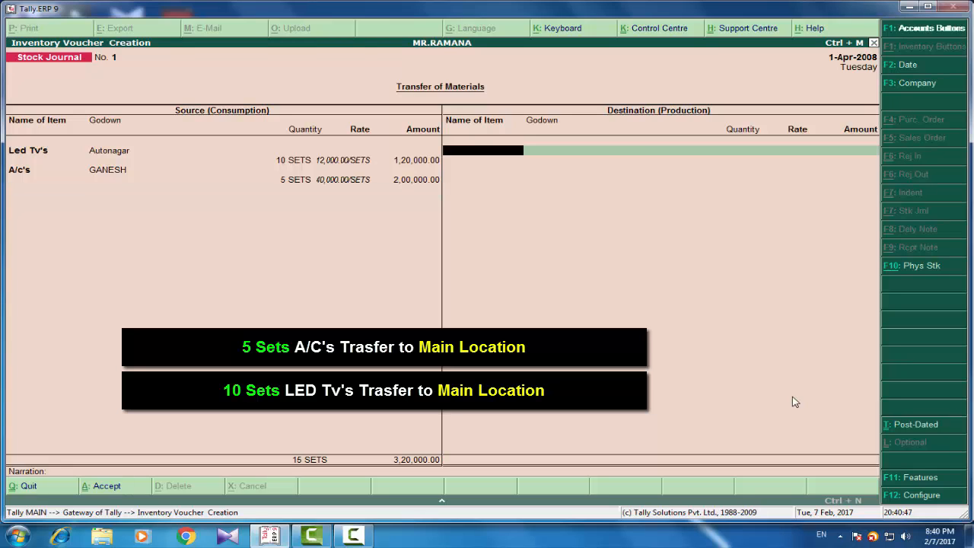
# - Enter 10 sets of Led Tv's in the Main Location godown as the stock journal's destination, keeping the default rate
pyautogui.write('l')
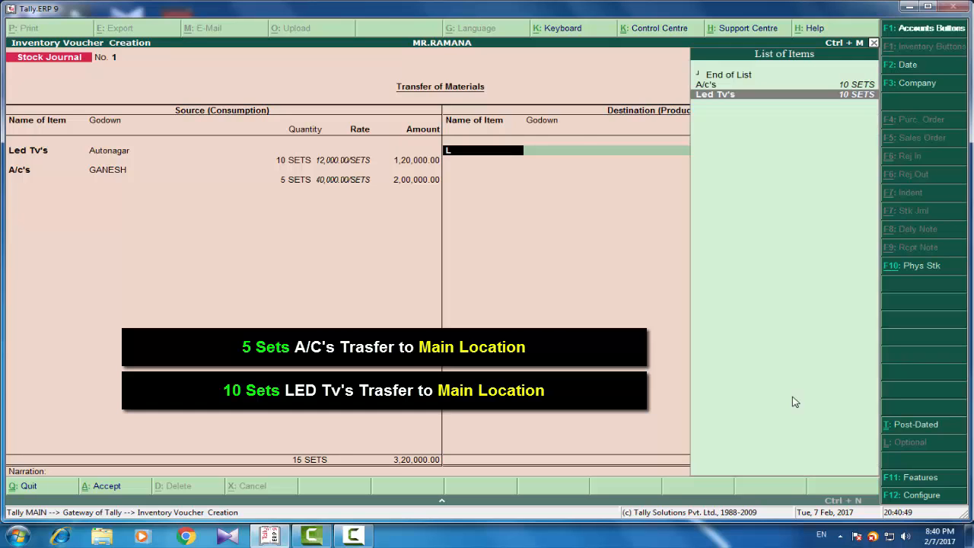
pyautogui.press('Return')
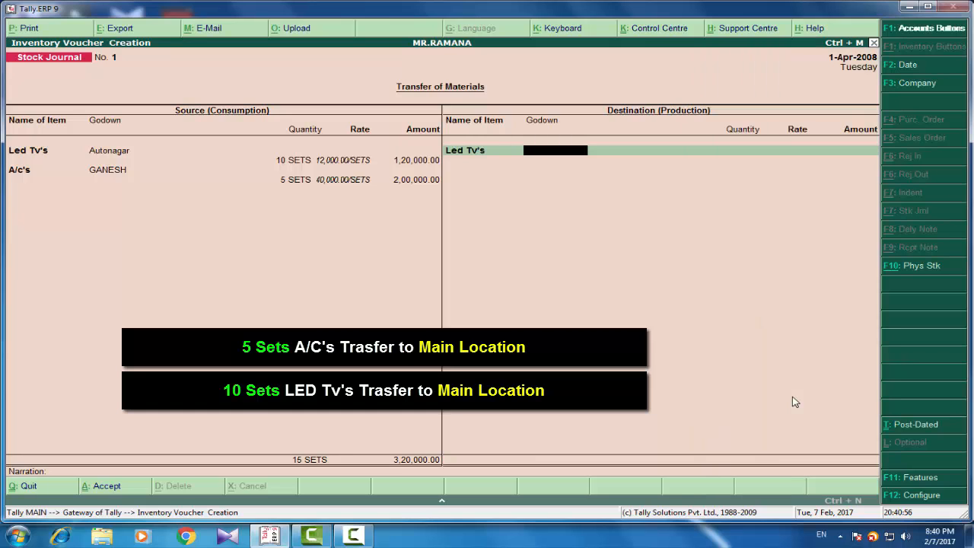
pyautogui.write('m')
pyautogui.press('Return')
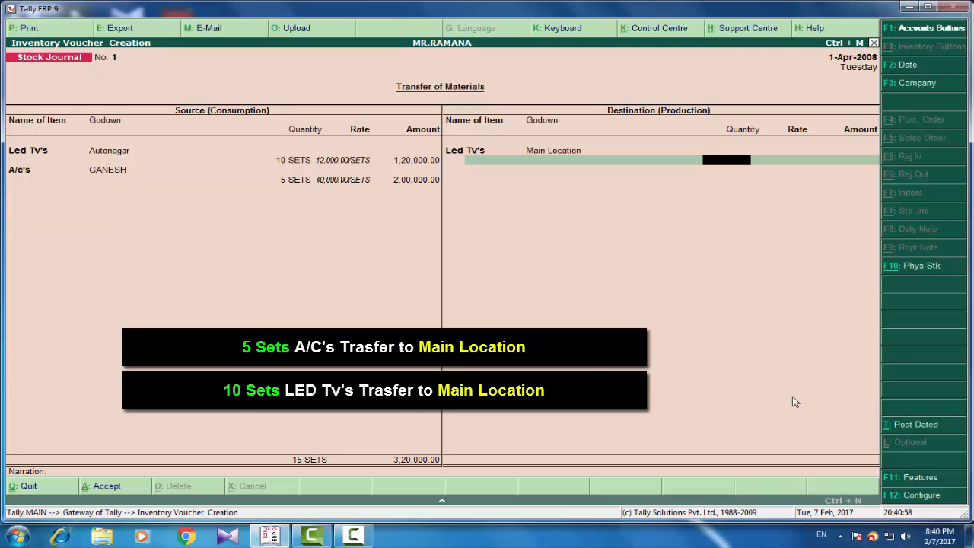
pyautogui.write('10')
pyautogui.press('Return')
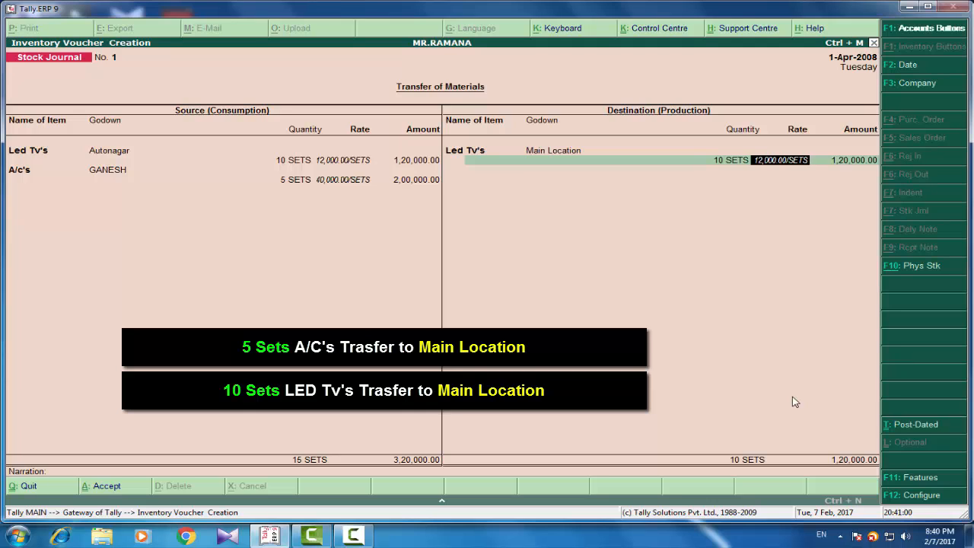
pyautogui.press('Return')
pyautogui.press('Return')
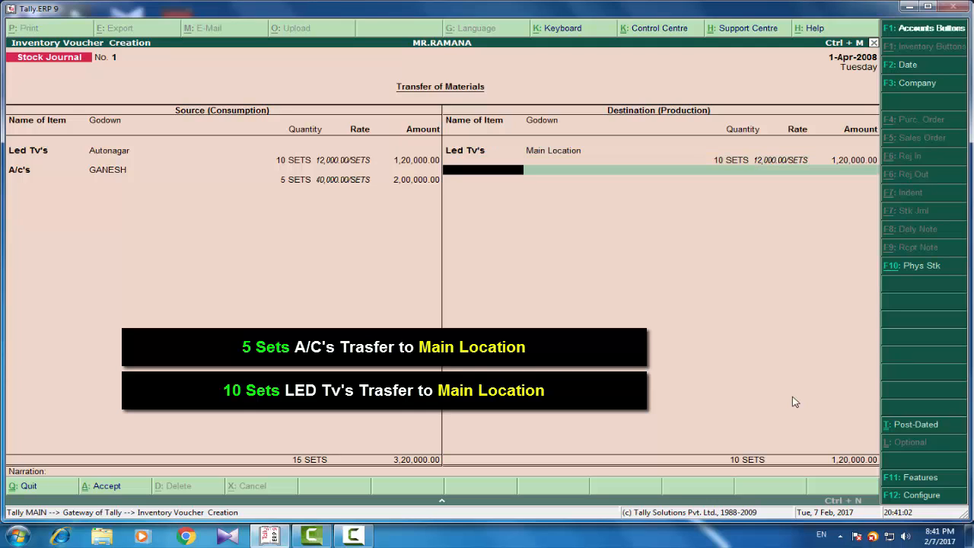
# - Add 5 sets of A/c's in Main Location to the destination at the default rate and save the stock journal without a narration
pyautogui.write('a')
pyautogui.press('Return')
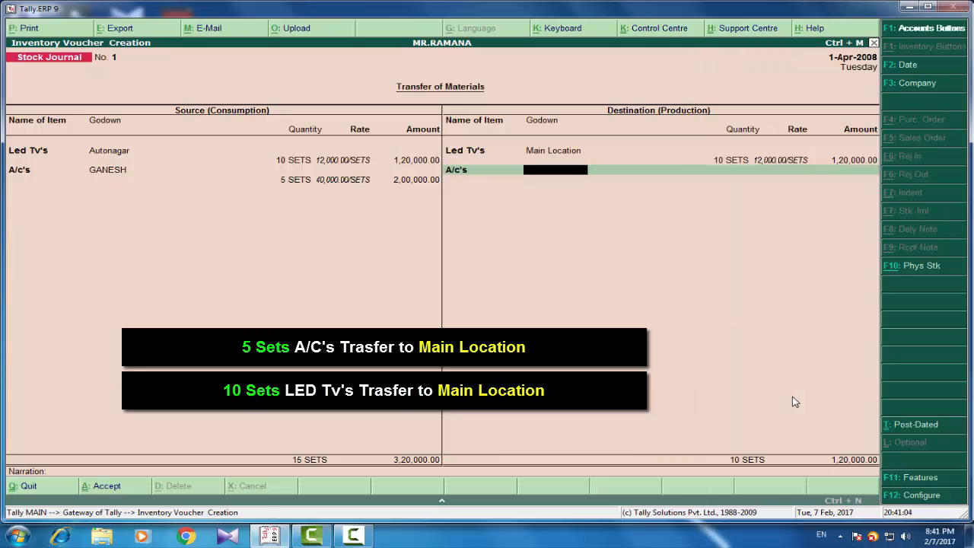
pyautogui.write('m')
pyautogui.press('Return')
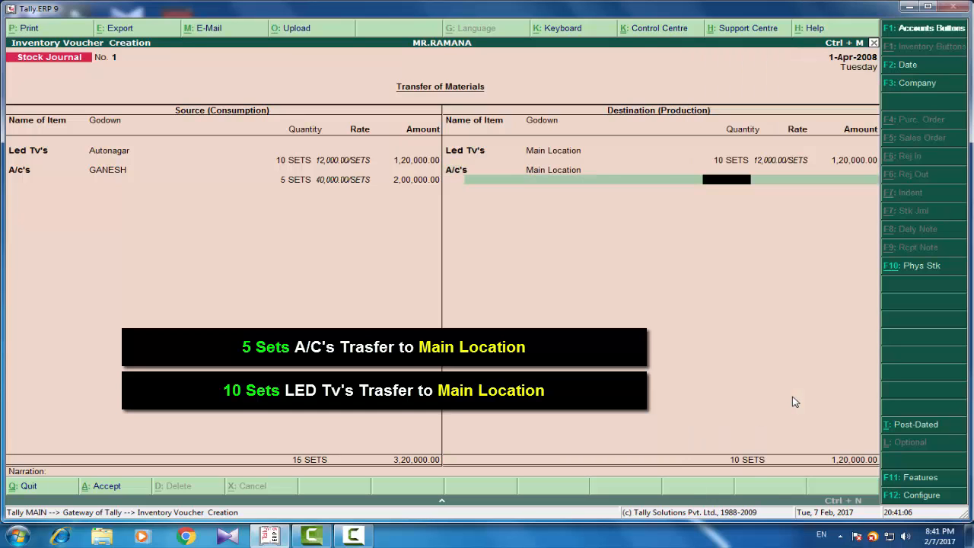
pyautogui.write('5')
pyautogui.press('Return')
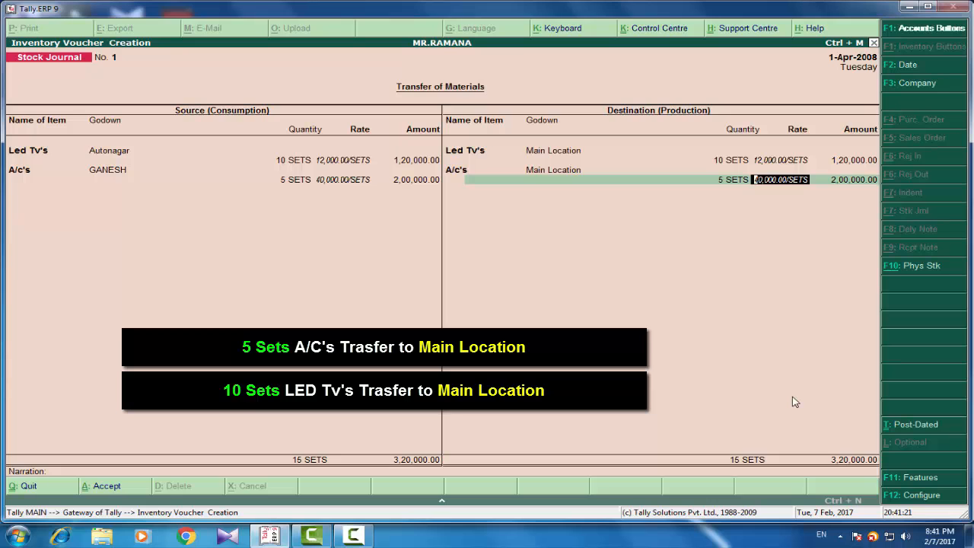
pyautogui.press('Return')
pyautogui.press('Return')
pyautogui.press('Return')
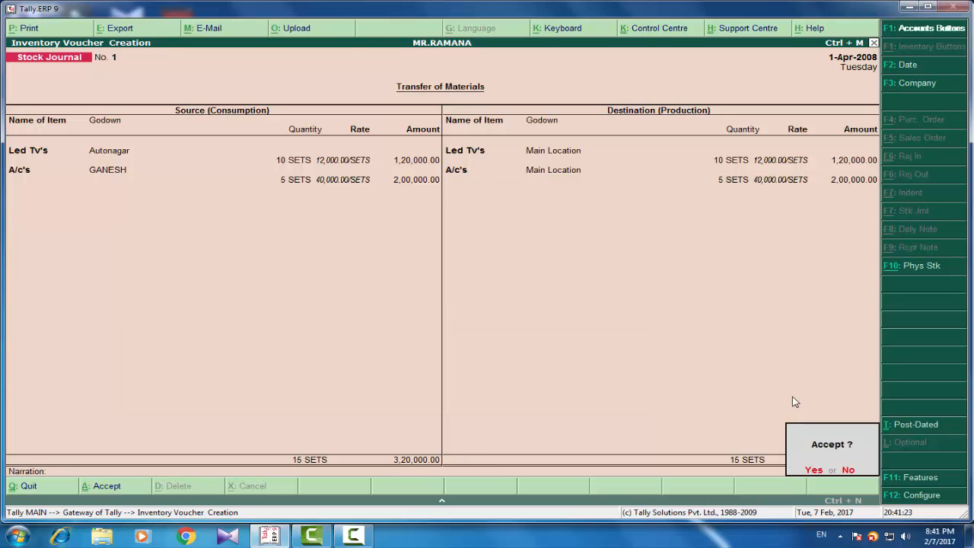
pyautogui.press('Return')
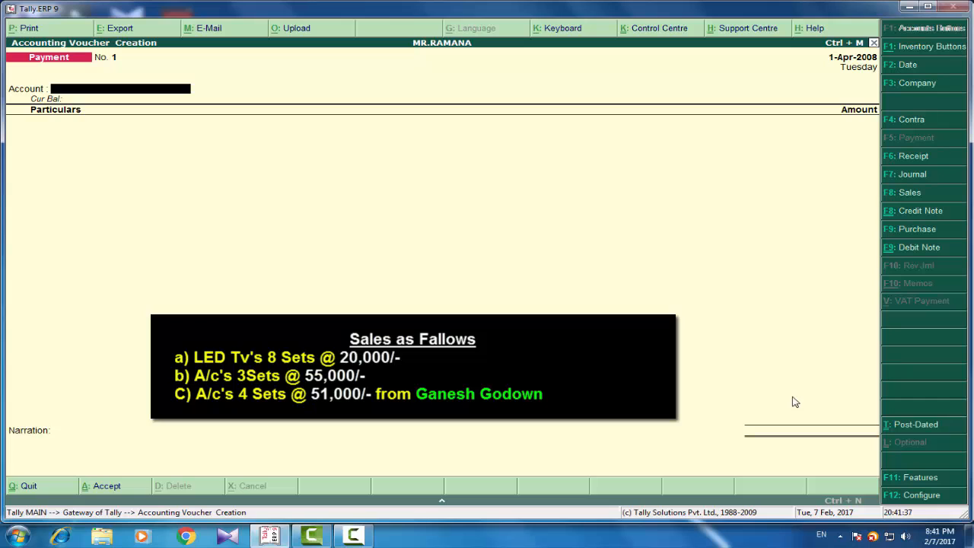
# - Start a sales voucher with Cash as the party account and SALES as the sales ledger, keeping the default party details
pyautogui.press('F8')
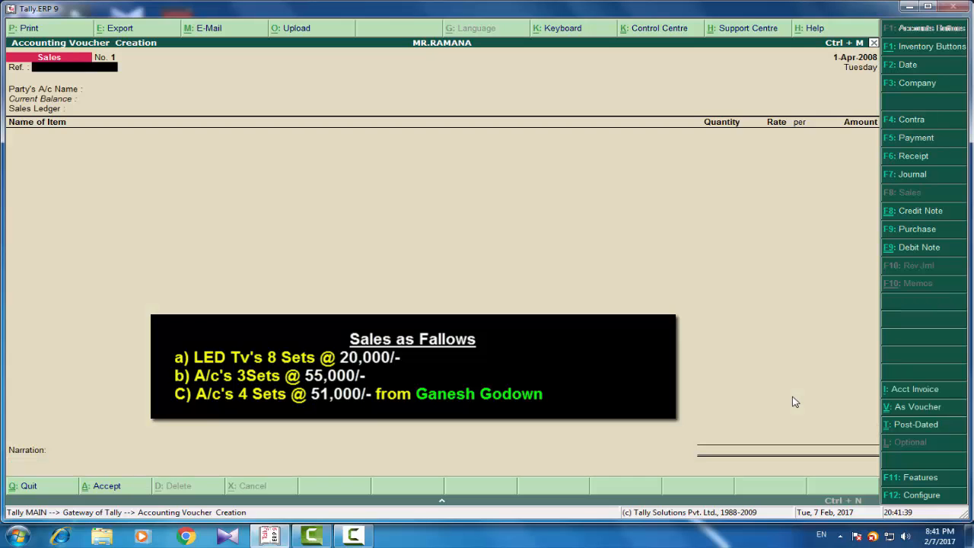
pyautogui.press('Return')
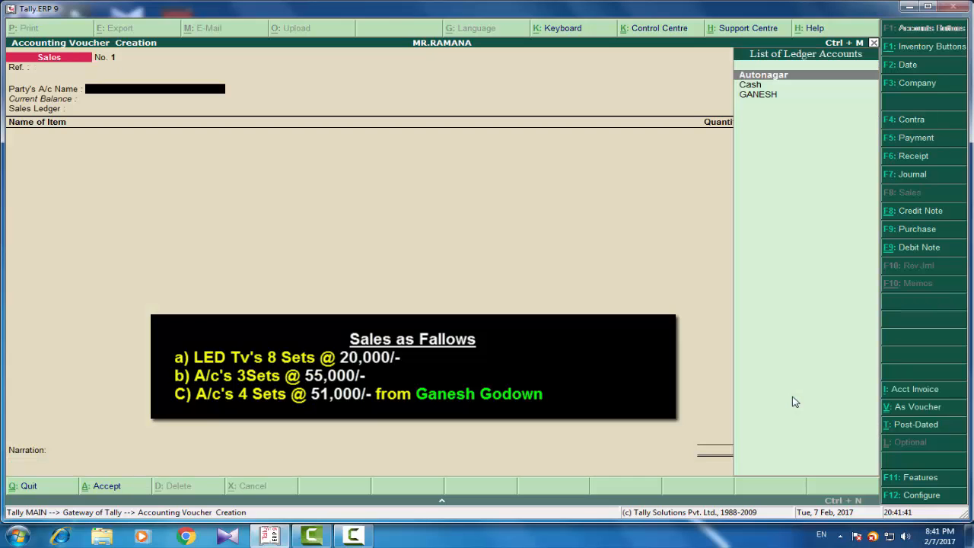
pyautogui.press('Down')
pyautogui.press('Return')
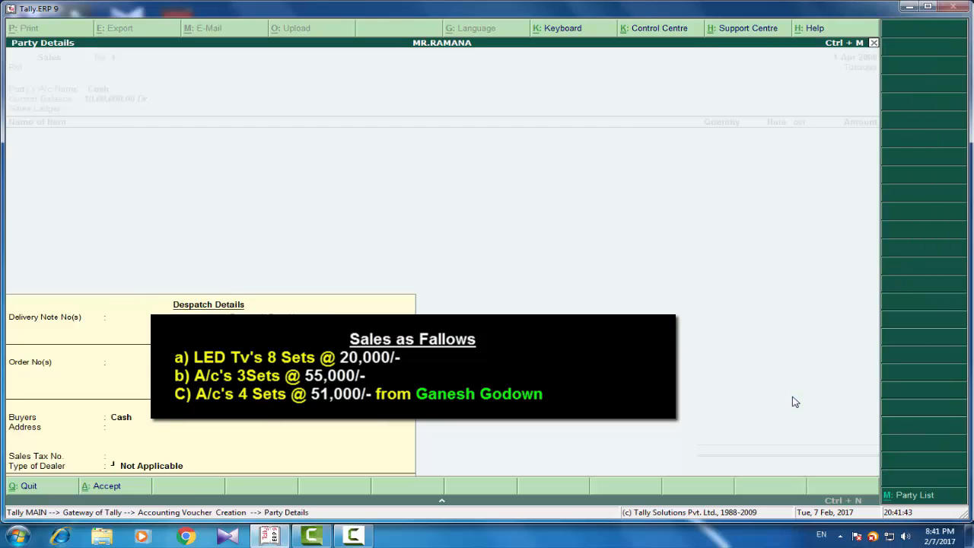
pyautogui.press('Return')
pyautogui.press('Return')
pyautogui.press('Return')
pyautogui.press('Return')
pyautogui.press('Return')
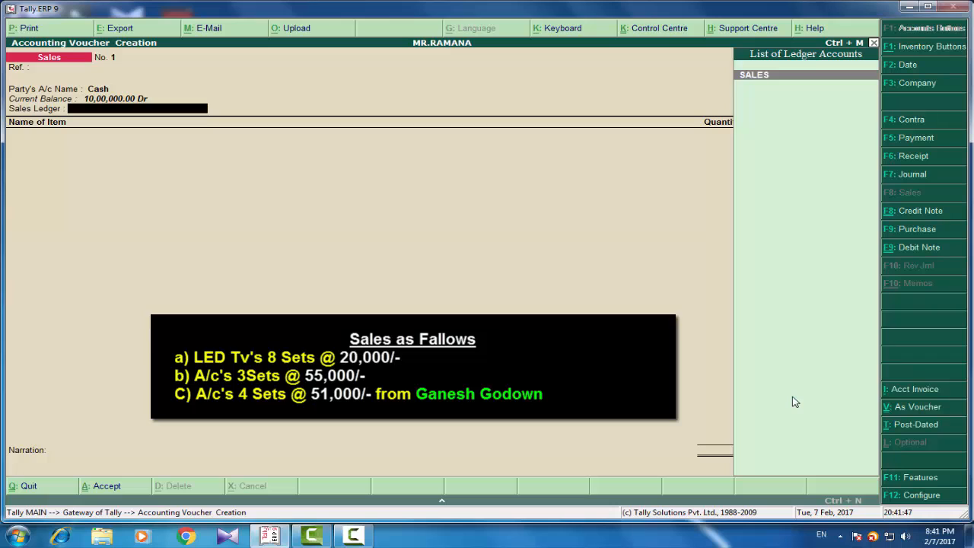
pyautogui.press('Return')
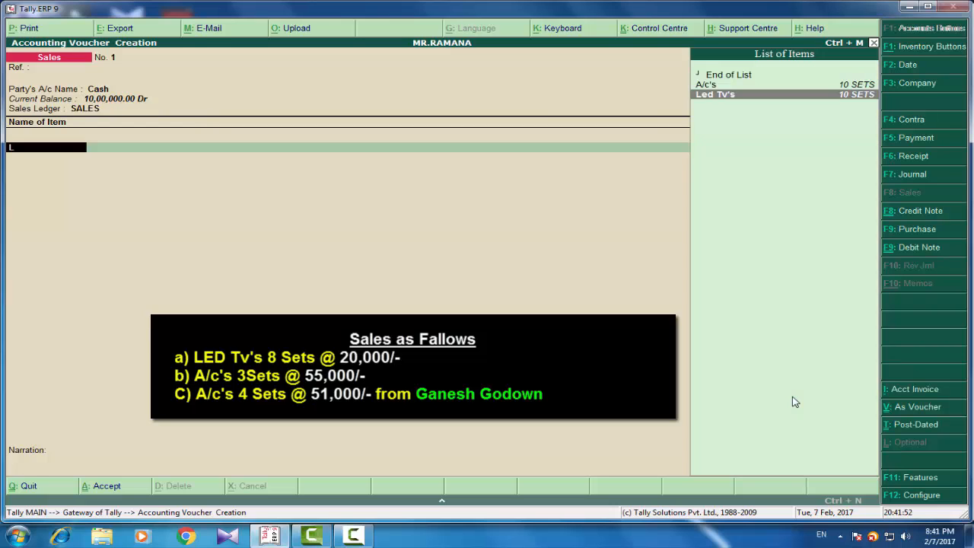
# - Add the item Led Tv's to the sale, allocating 8 sets from Main Location at a rate of 20000 per set
pyautogui.press('Return')
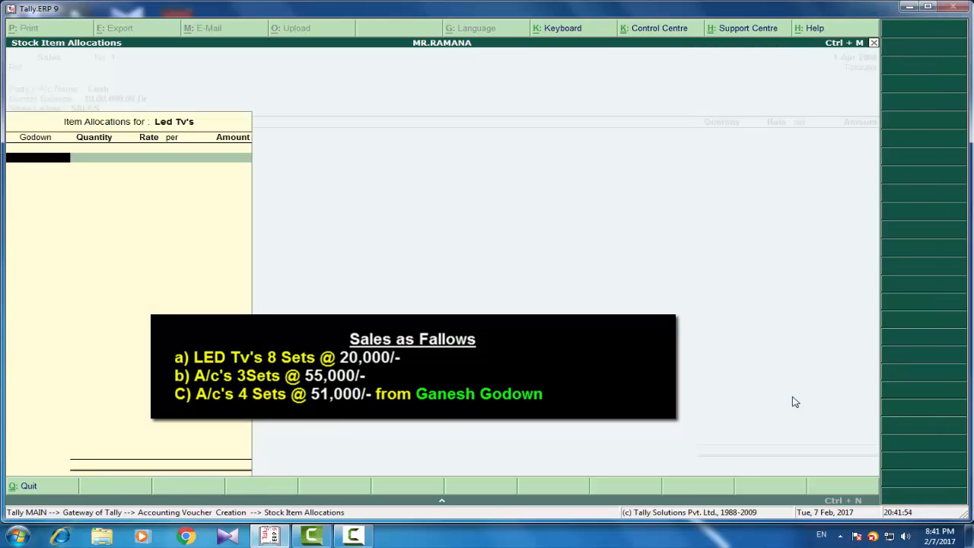
pyautogui.write('M')
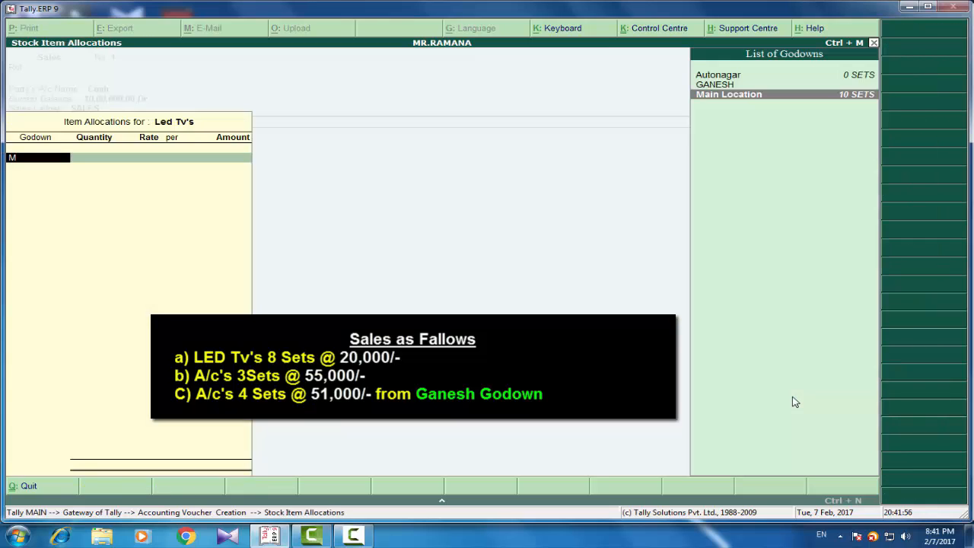
pyautogui.press('Return')
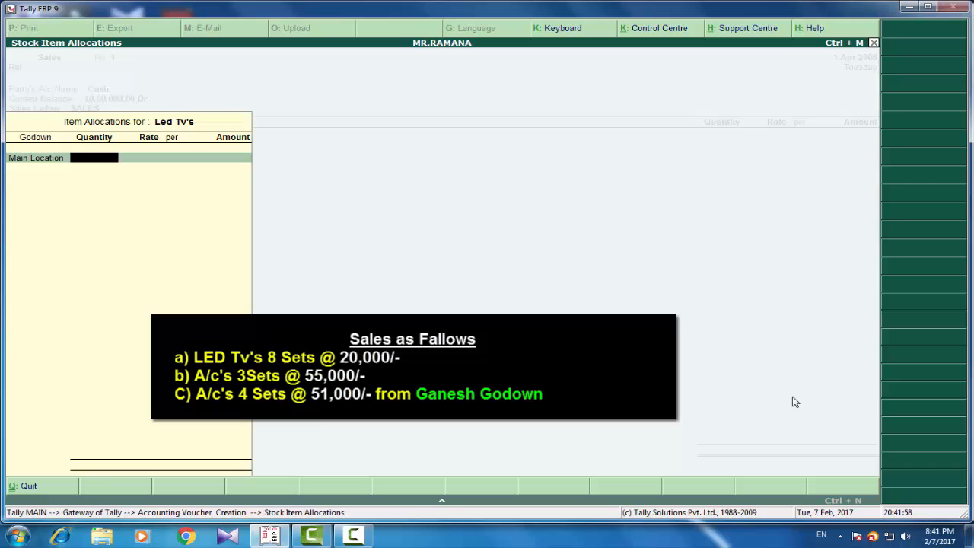
pyautogui.write('8')
pyautogui.press('Return')
pyautogui.write('20000')
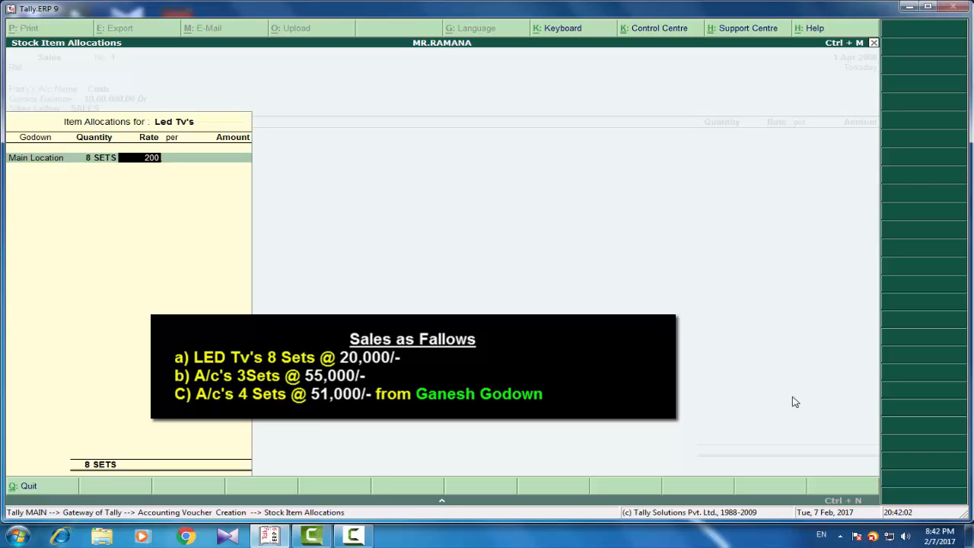
pyautogui.press('Return')
pyautogui.press('Return')
pyautogui.press('Return')
pyautogui.press('Return')
pyautogui.press('Return')
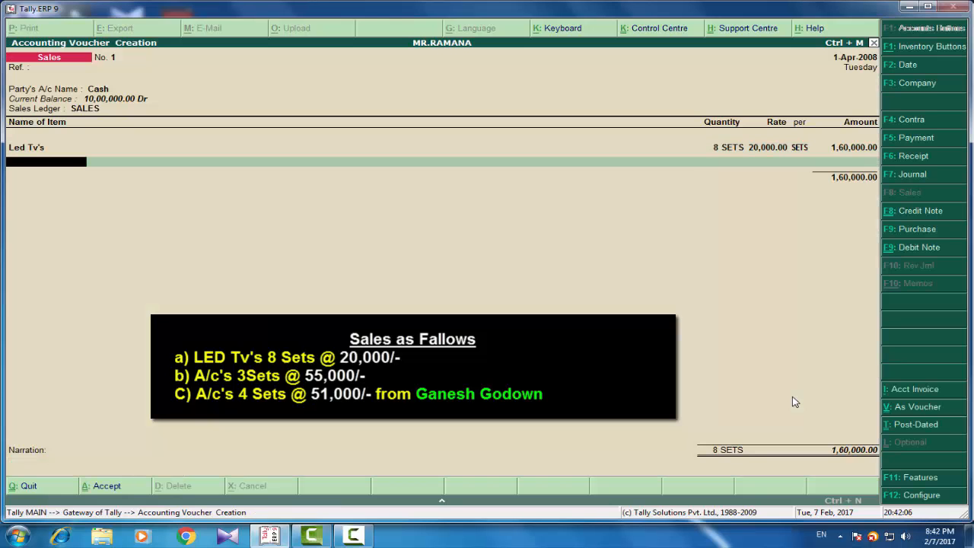
# - Add the item A/c's to the sale, allocating 3 sets from Main Location at a rate of 55000 per set
pyautogui.write('A')
pyautogui.press('Return')
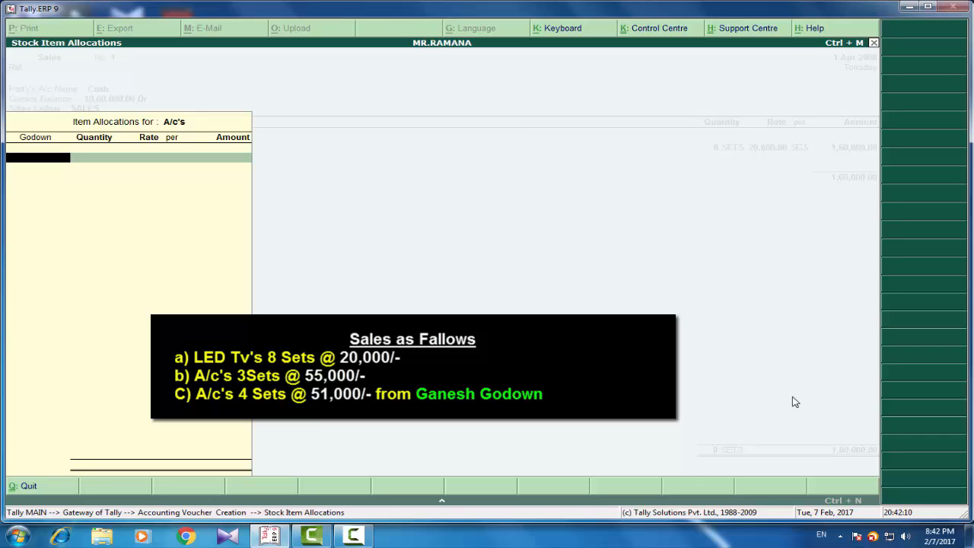
pyautogui.write('M')
pyautogui.press('Return')
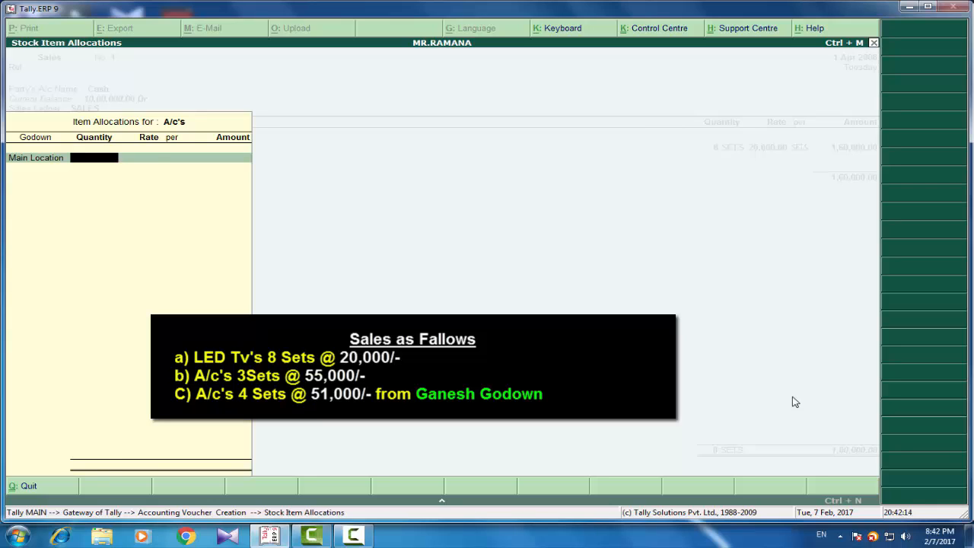
pyautogui.write('3')
pyautogui.press('Return')
pyautogui.write('55000')
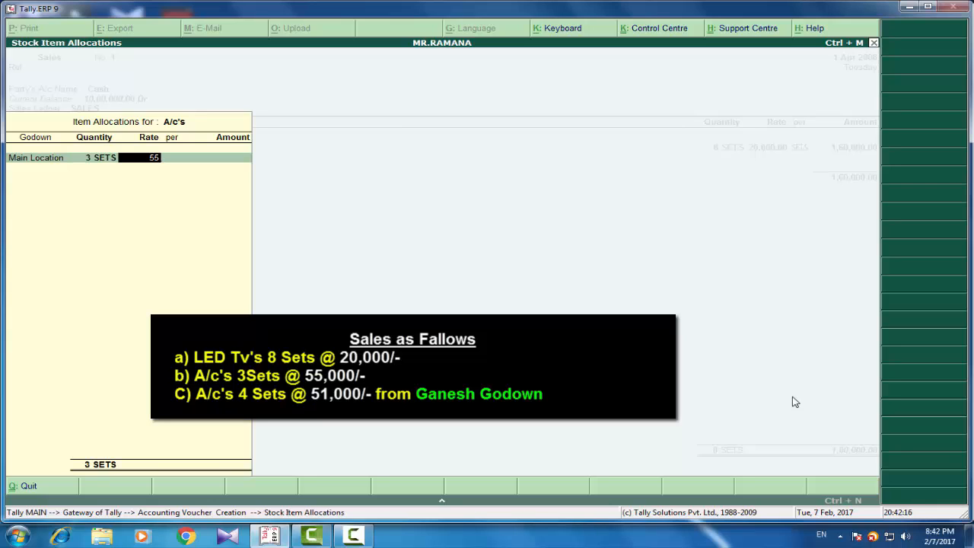
pyautogui.press('Return')
pyautogui.press('Return')
pyautogui.press('Return')
pyautogui.press('Return')
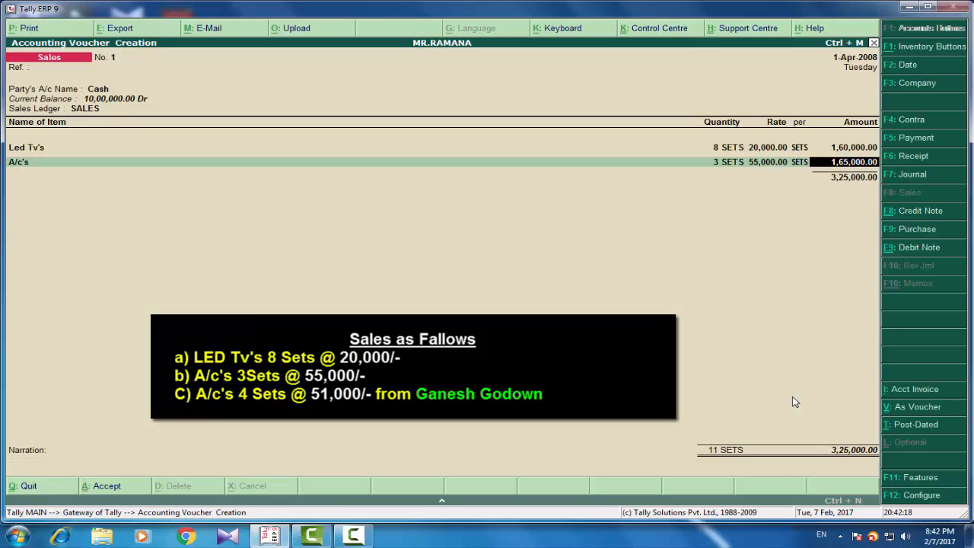
pyautogui.press('Return')
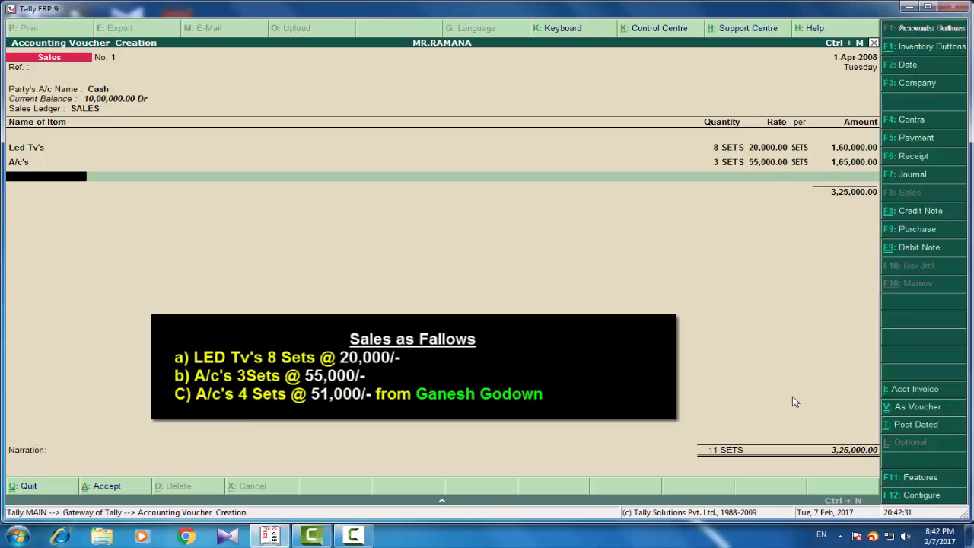
# - Add the item A/c's to the sale again, allocating 4 sets from the GANESH godown at a rate of 51000 per set
pyautogui.write('a')
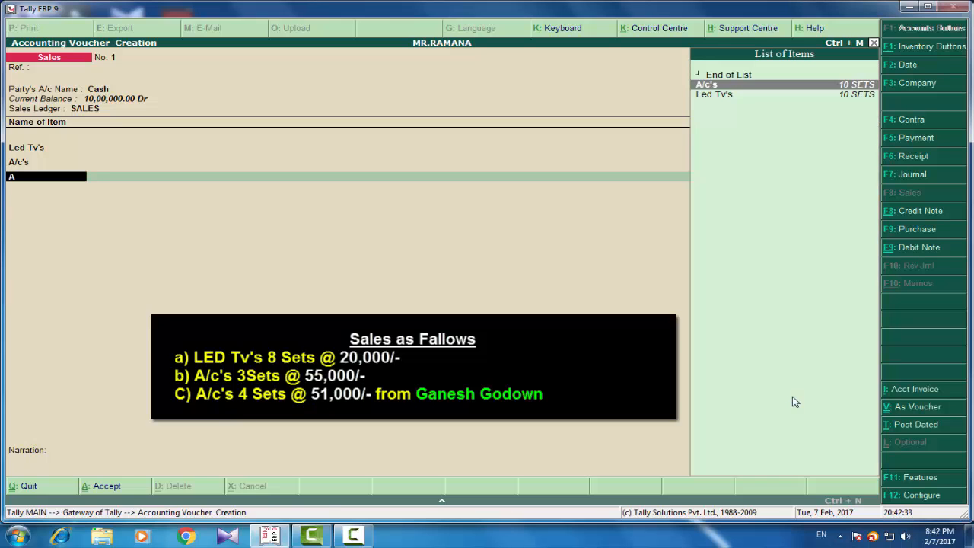
pyautogui.press('Return')
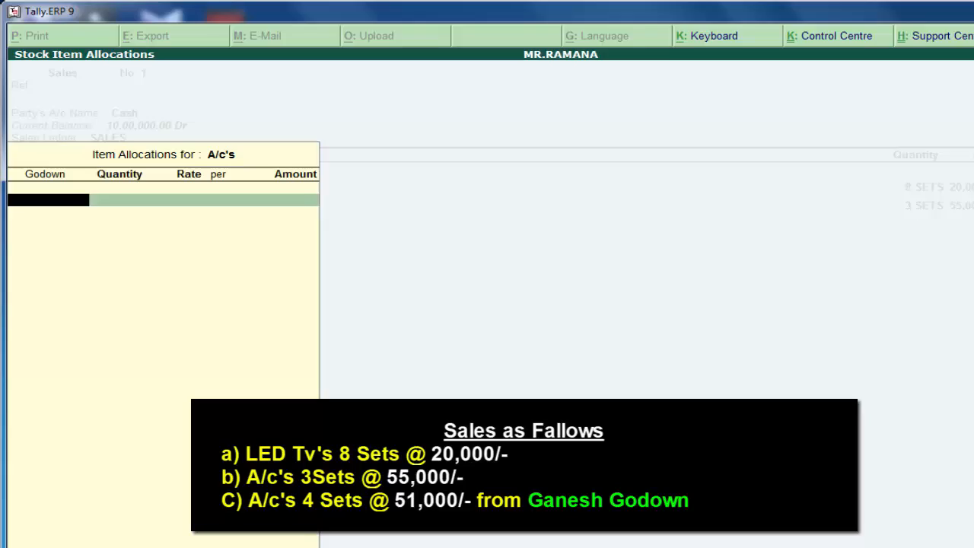
pyautogui.write('G')
pyautogui.press('Return')
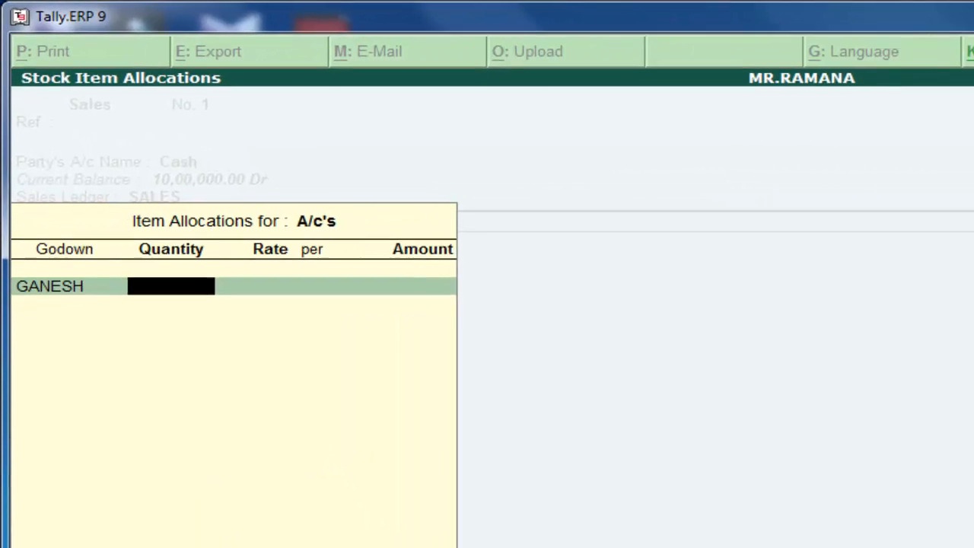
pyautogui.write('4')
pyautogui.press('Return')
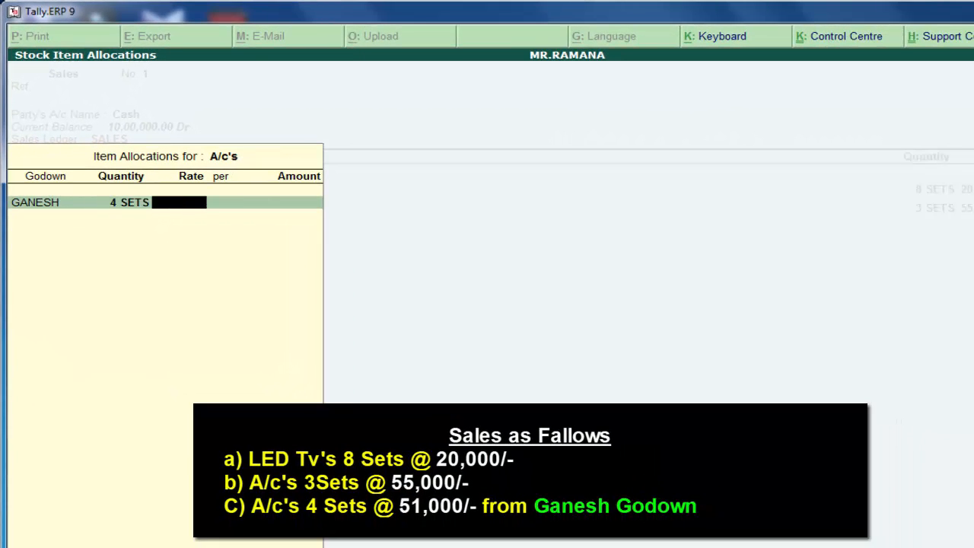
pyautogui.write('1000')
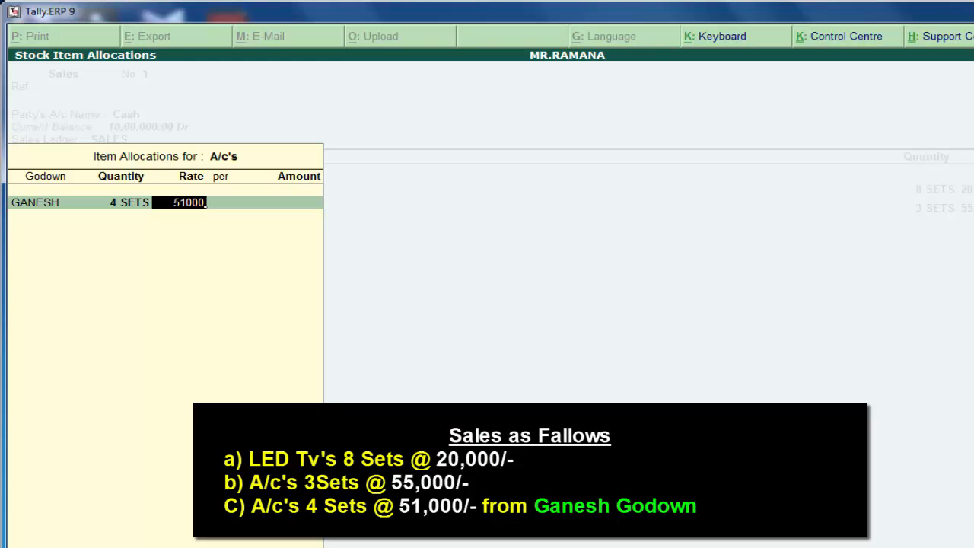
pyautogui.press('Return')
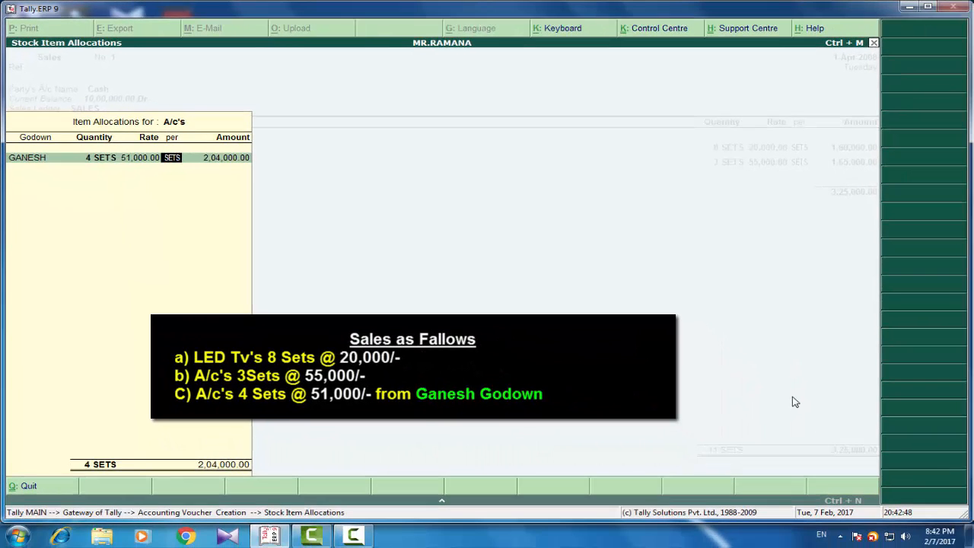
pyautogui.press('Return')
pyautogui.press('Return')
pyautogui.press('Return')
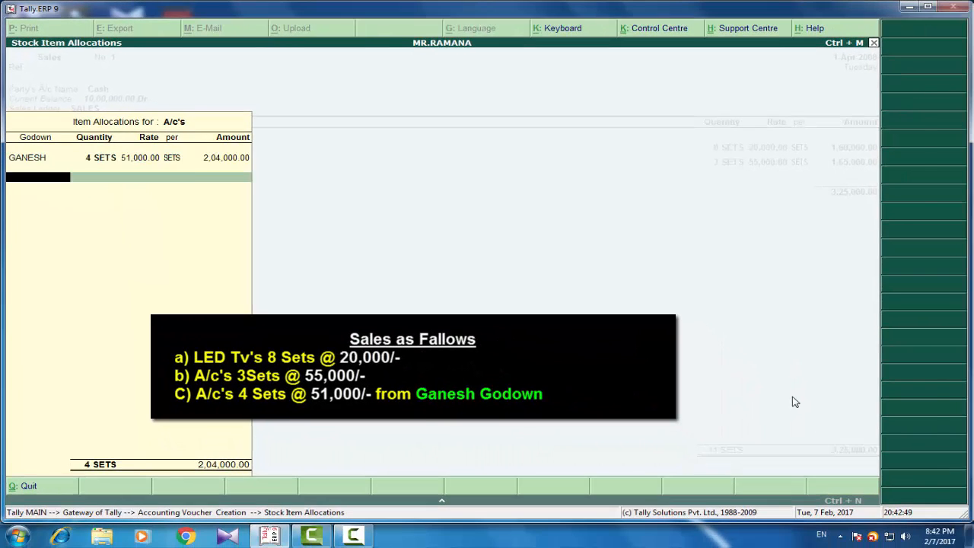
pyautogui.press('Return')
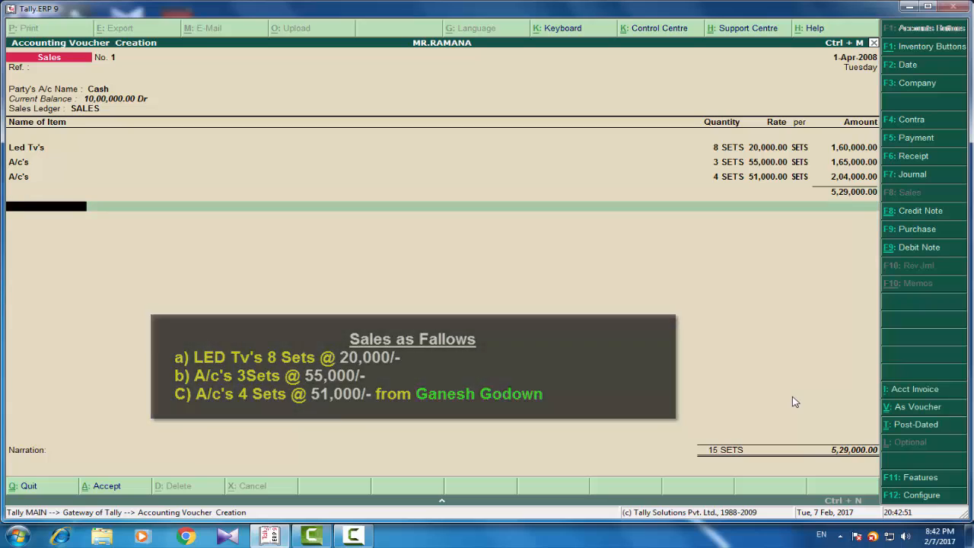
# - Finish the item list, save the sales voucher without a narration, and leave voucher entry
pyautogui.press('Return')
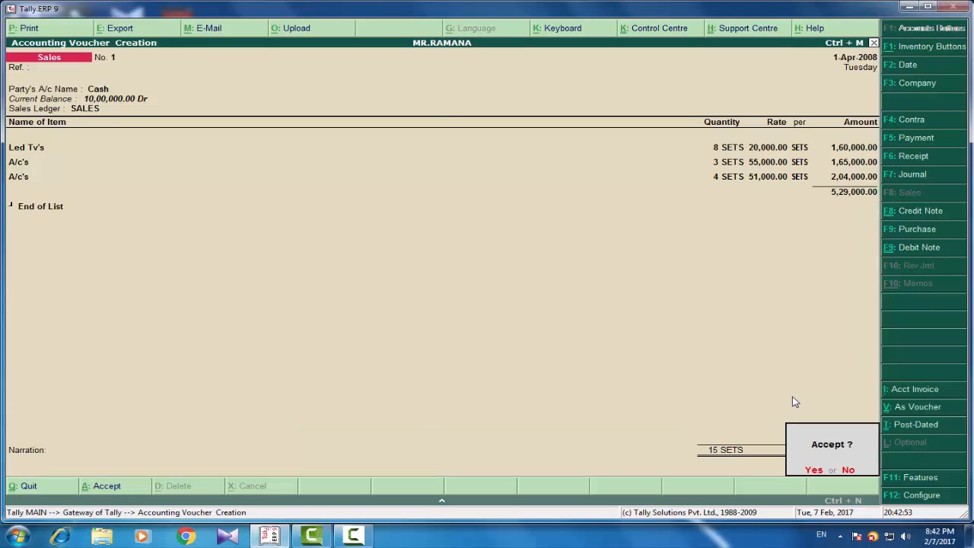
pyautogui.press('Return')
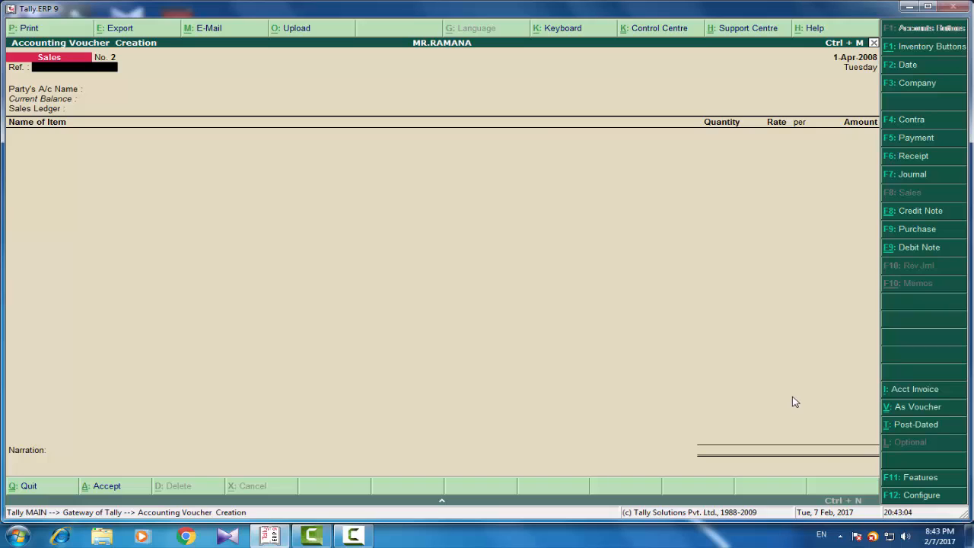
pyautogui.press('Escape')
pyautogui.press('y')
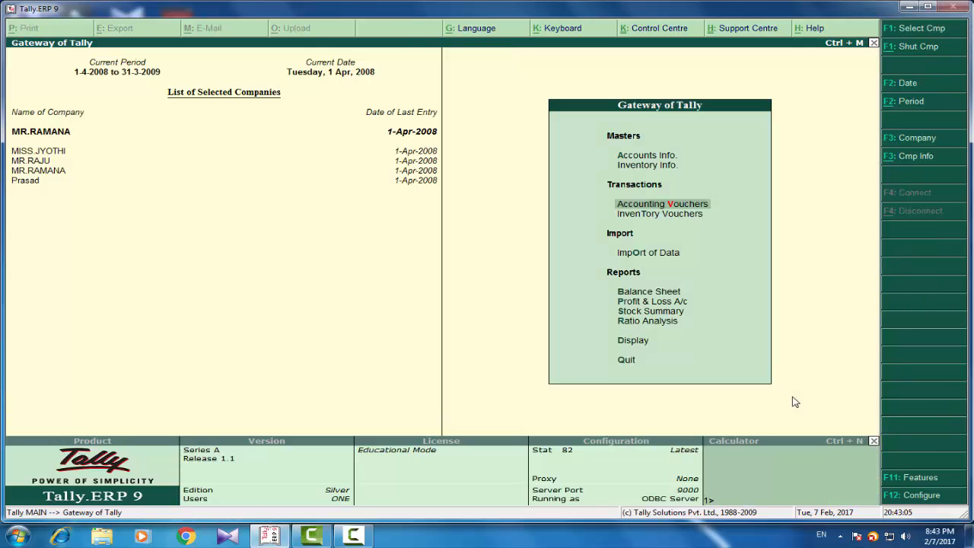
# - Open the company's Balance Sheet report
pyautogui.press('Down')
pyautogui.press('Down')
pyautogui.press('Down')
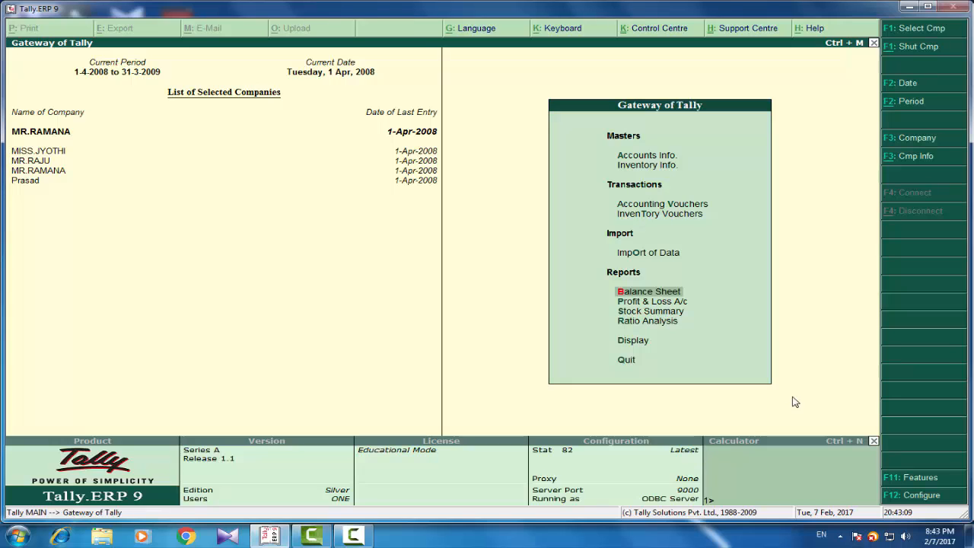
pyautogui.press('Return')
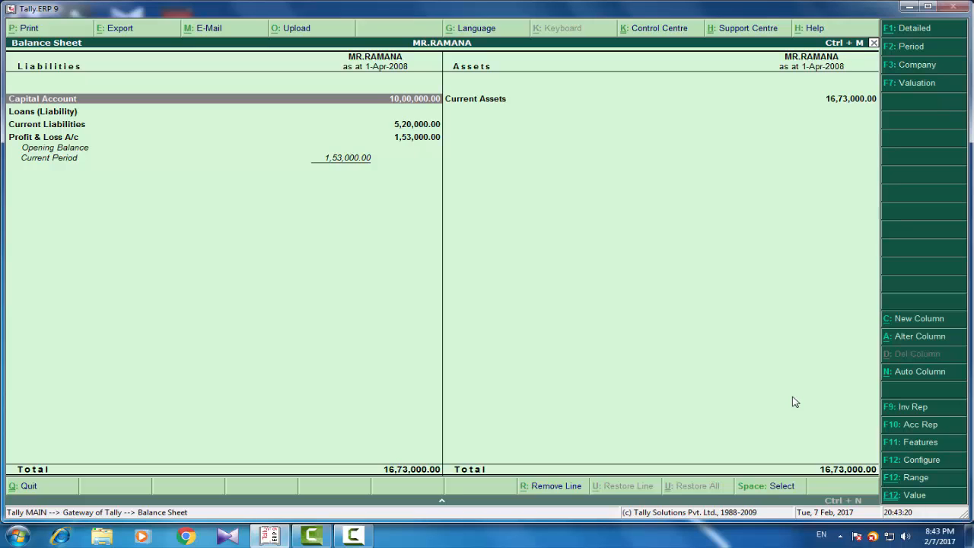
# - Drill into Current Assets, examine the item-wise closing stock, and return to the group summary's Cash-in-hand line
pyautogui.press('Right')
pyautogui.press('Return')
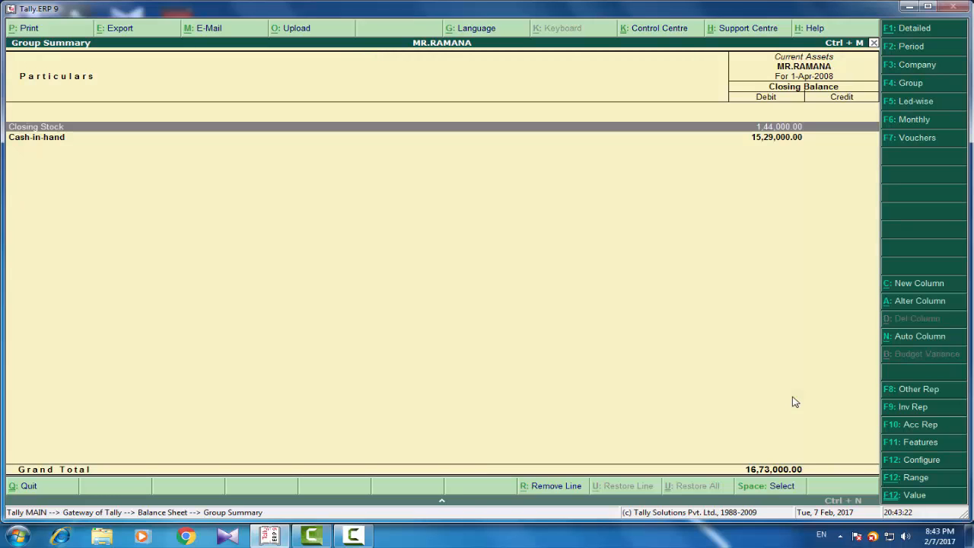
pyautogui.press('Return')
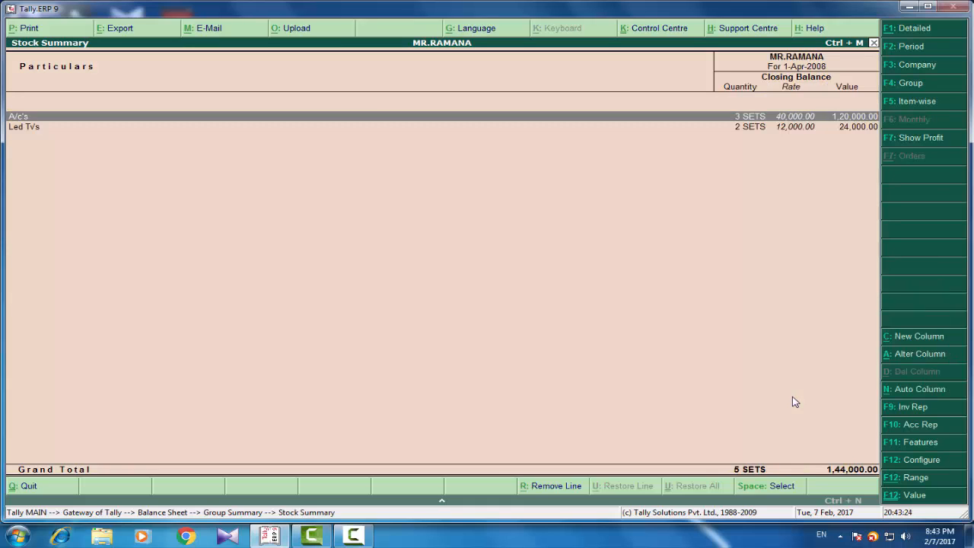
pyautogui.press('Escape')
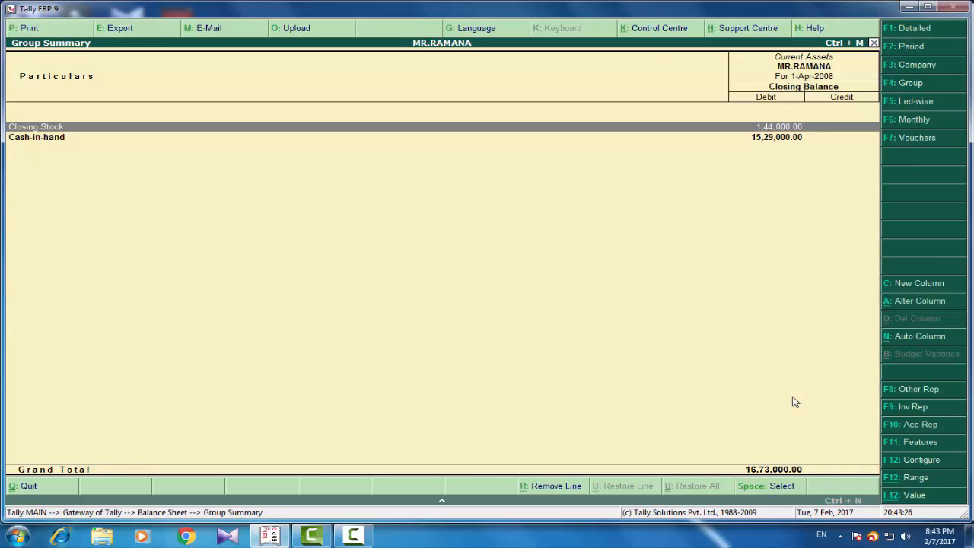
pyautogui.press('Down')
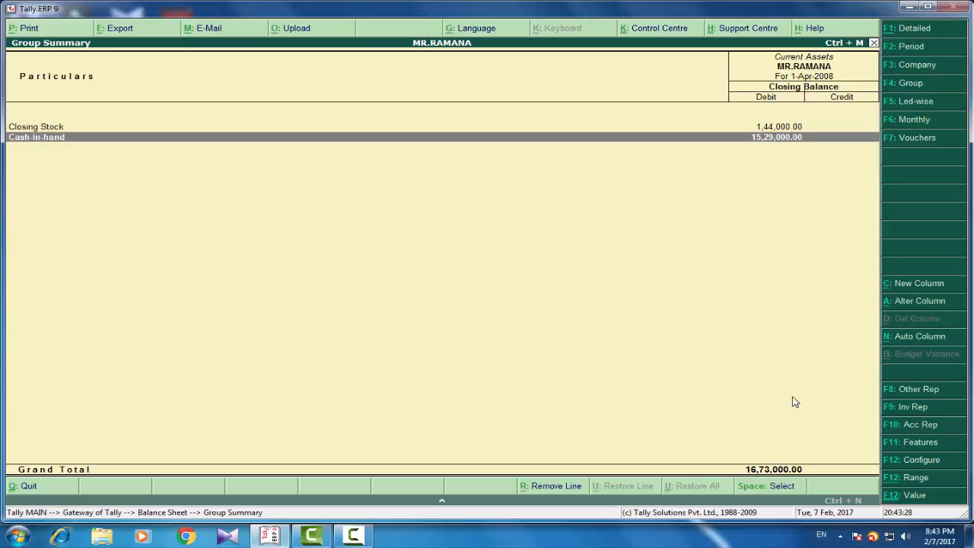